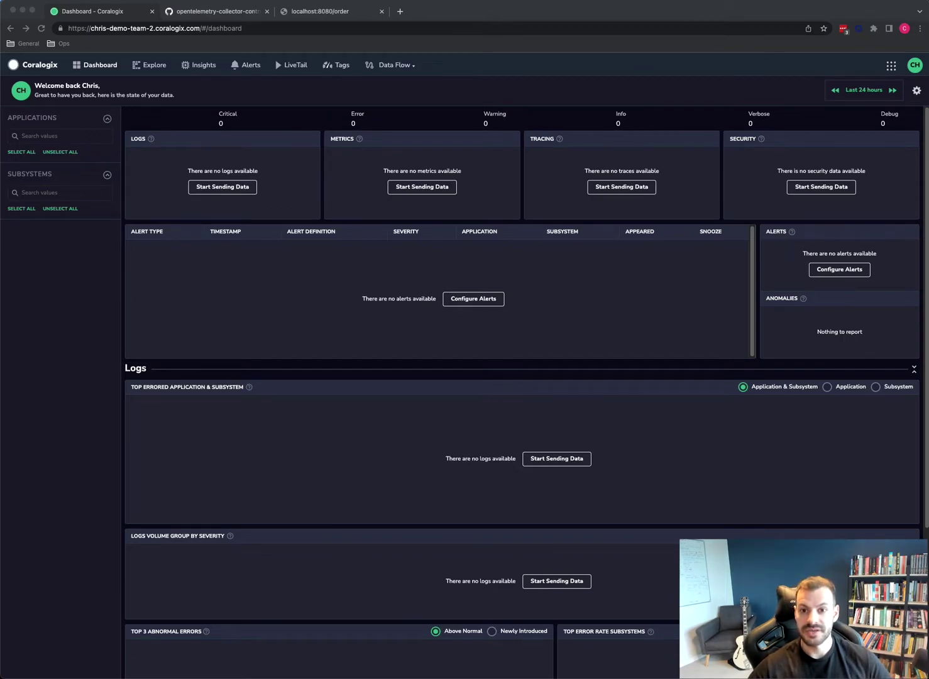
- Review the k9s pod list, landing on the my-open-telemetry-collector pod
{"action": "key", "text": "super+Tab"}
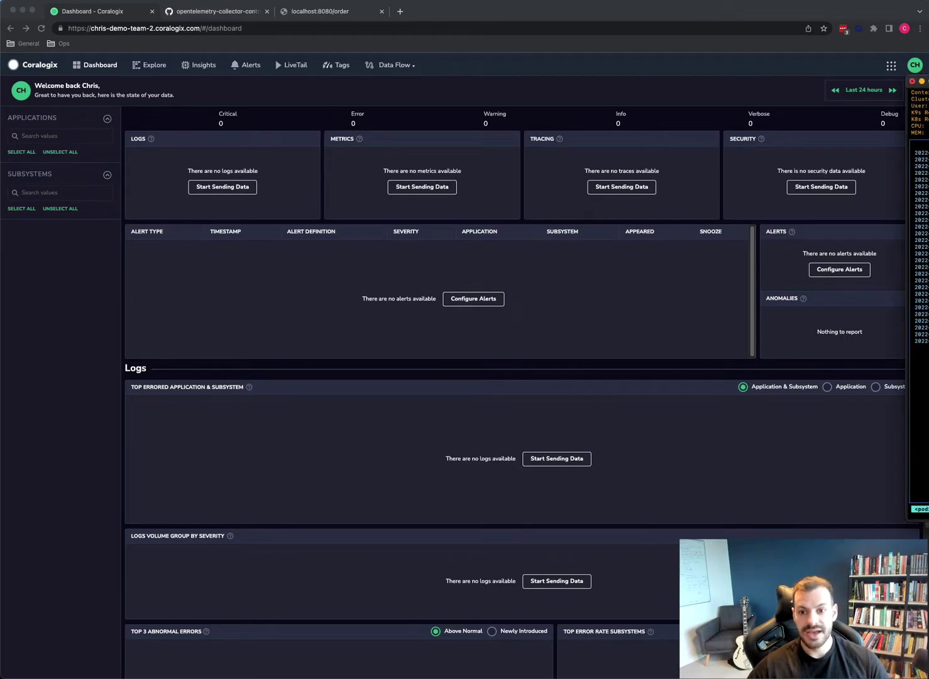
{"action": "key", "text": "Escape"}
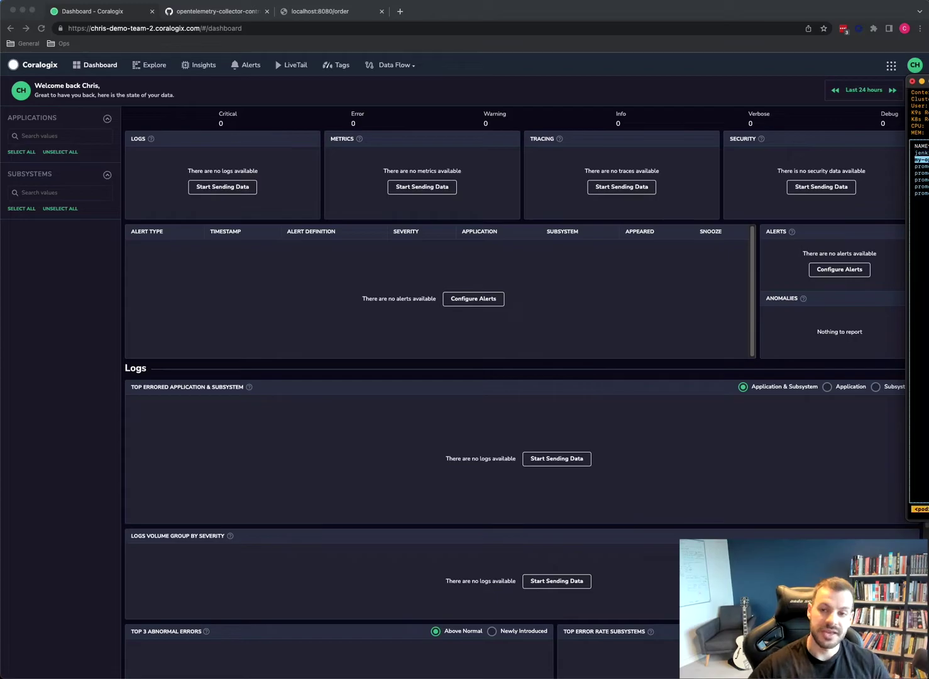
{"action": "key", "text": "ctrl+alt+Return"}
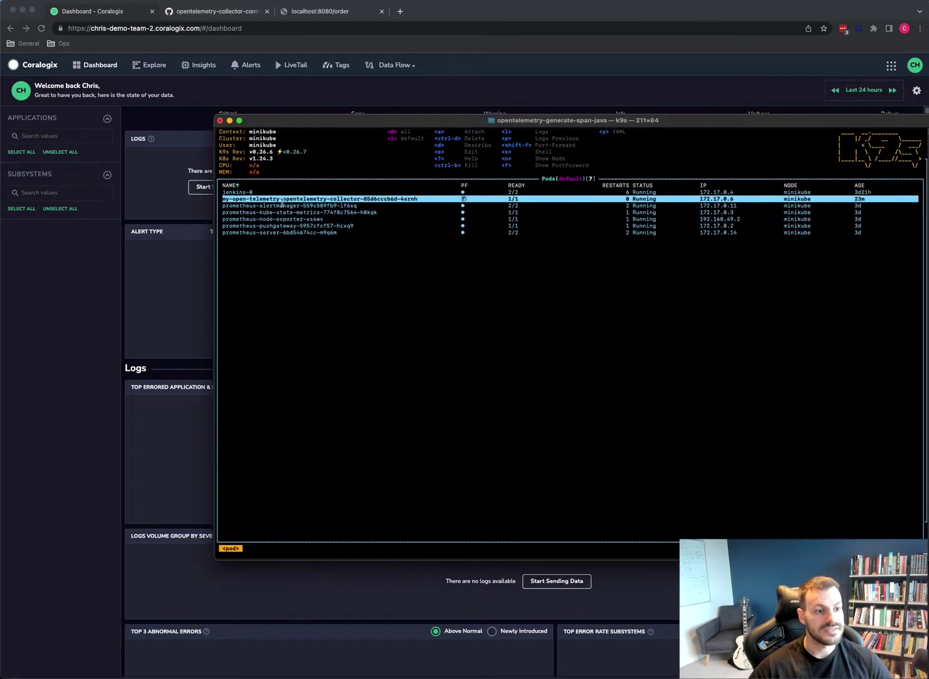
{"action": "key", "text": "Up"}
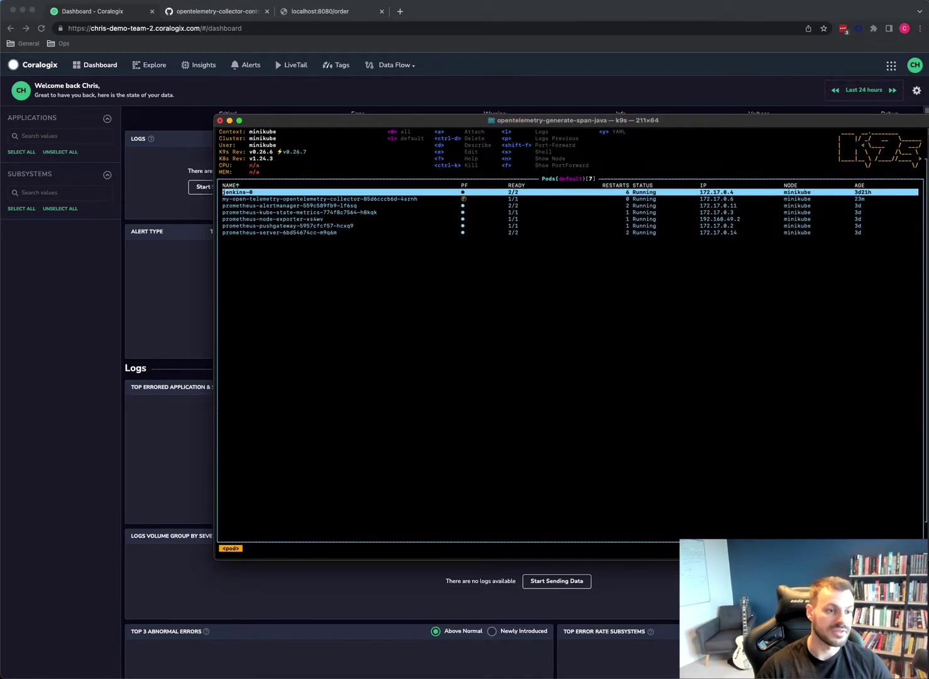
{"action": "key", "text": "Down"}
{"action": "key", "text": "Down"}
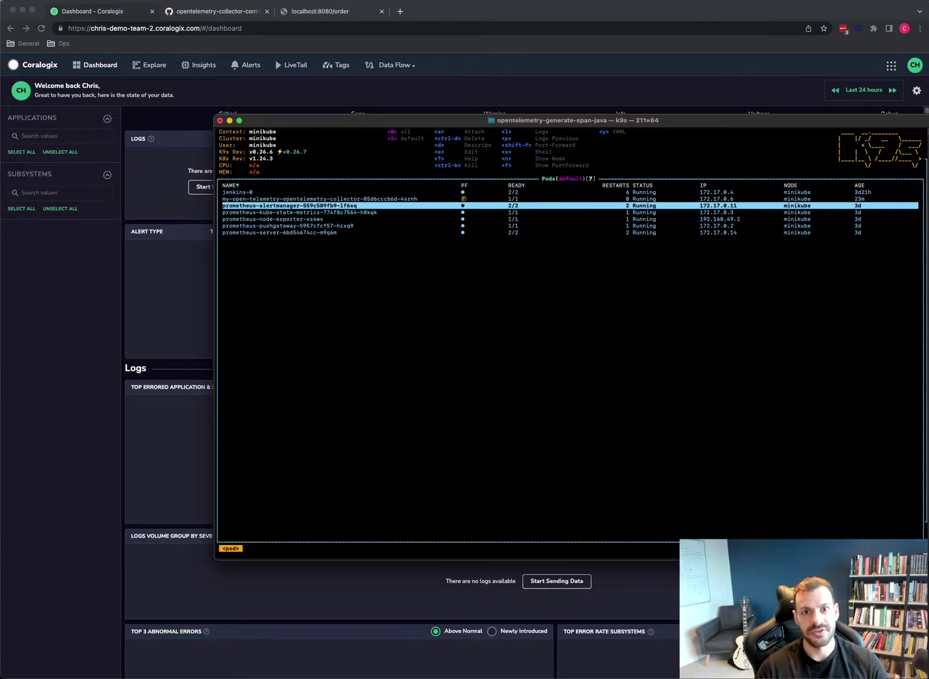
{"action": "key", "text": "Up"}
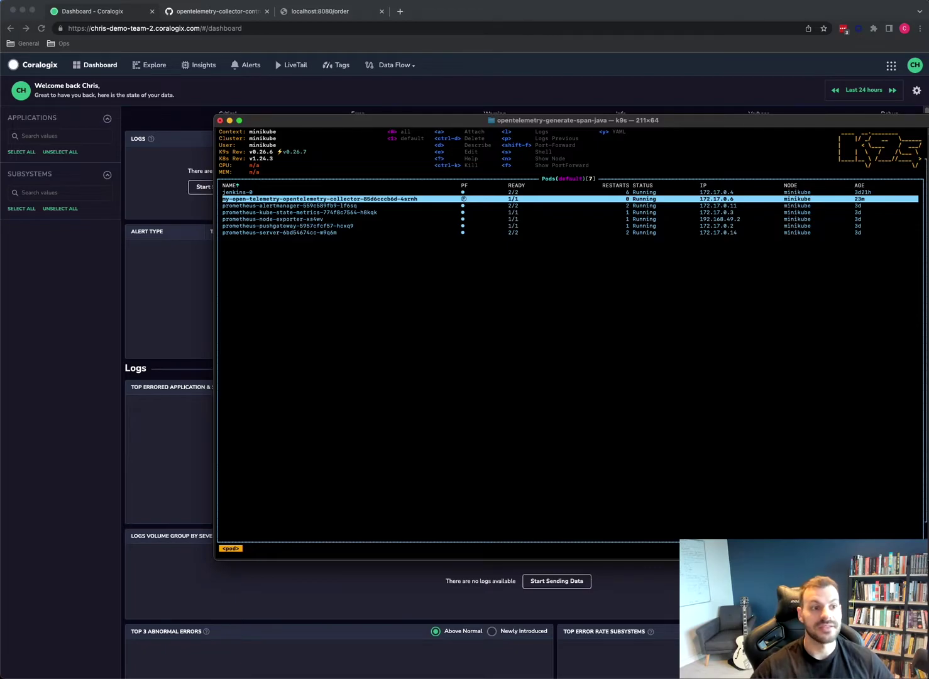
- Hide k9s, create an order on localhost:8080/order, and return to the Coralogix dashboard
{"action": "double_click", "coordinate": [316, 122]}
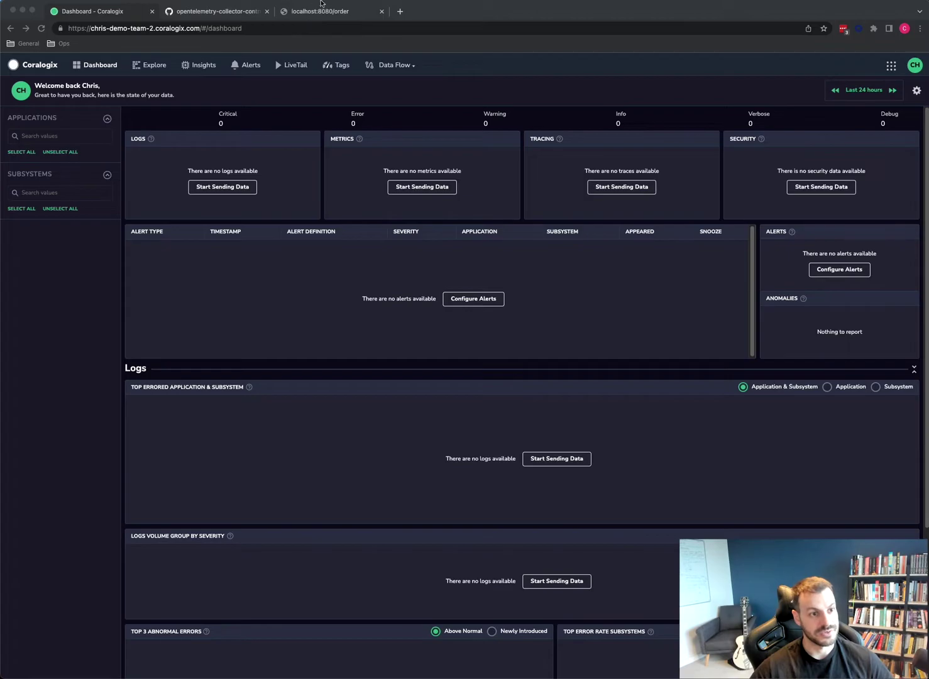
{"action": "left_click", "coordinate": [327, 13]}
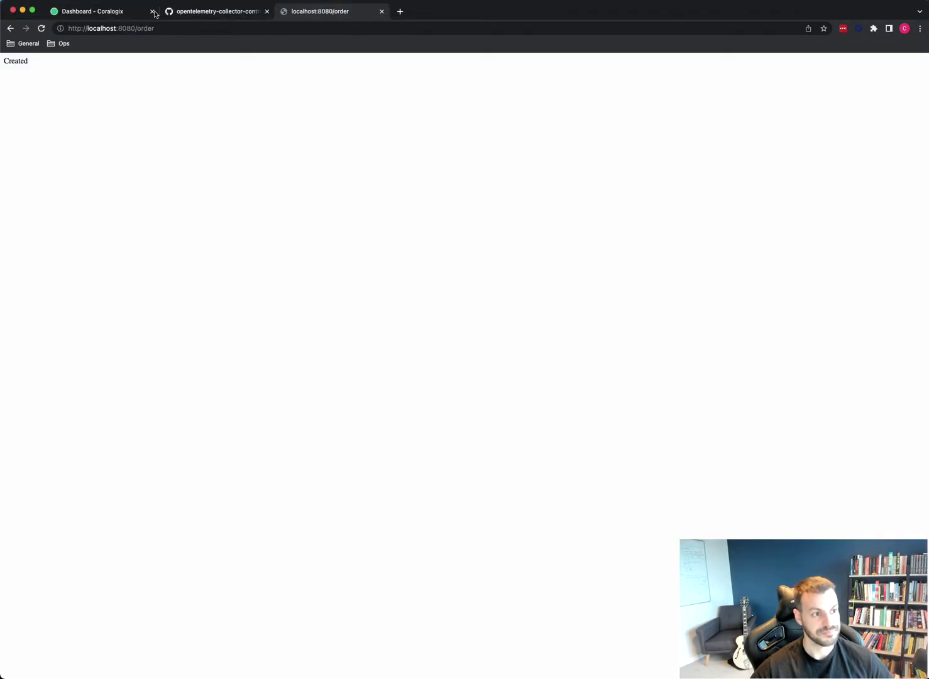
{"action": "left_click", "coordinate": [86, 14]}
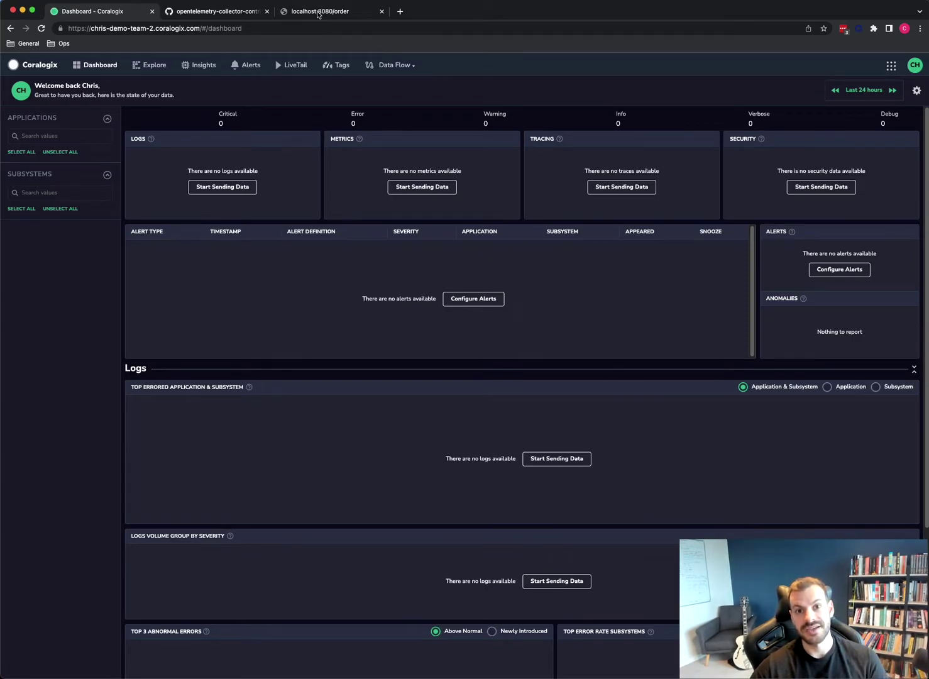
- View the Coralogix exporter README on GitHub, then show the collector pod's logs in k9s
{"action": "left_click", "coordinate": [210, 13]}
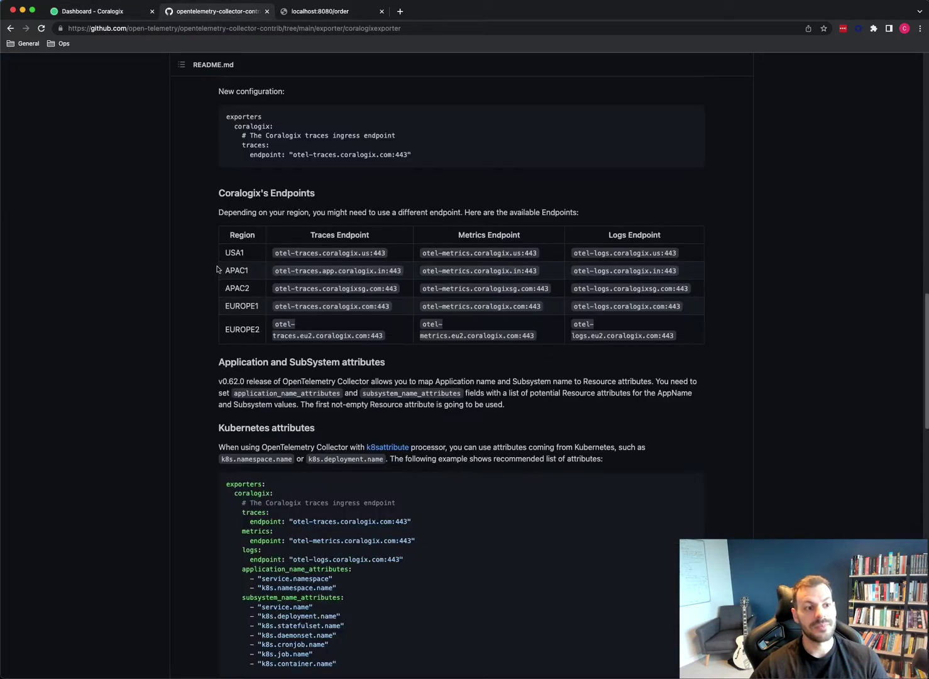
{"action": "scroll", "coordinate": [205, 244], "scroll_direction": "up", "scroll_amount": 10}
{"action": "scroll", "coordinate": [205, 244], "scroll_direction": "up", "scroll_amount": 2}
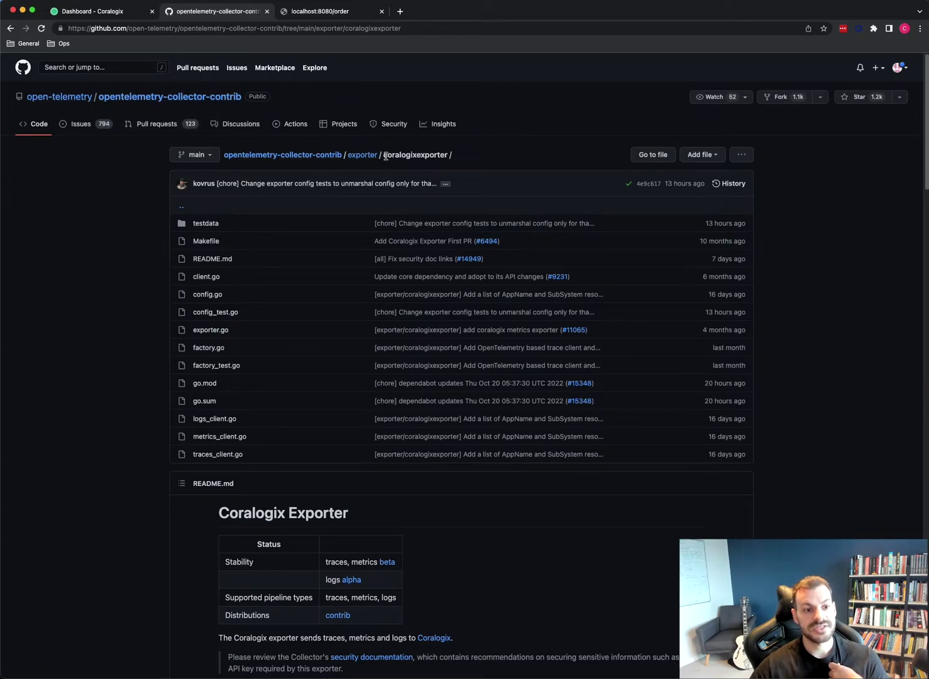
{"action": "scroll", "coordinate": [218, 269], "scroll_direction": "down", "scroll_amount": 7}
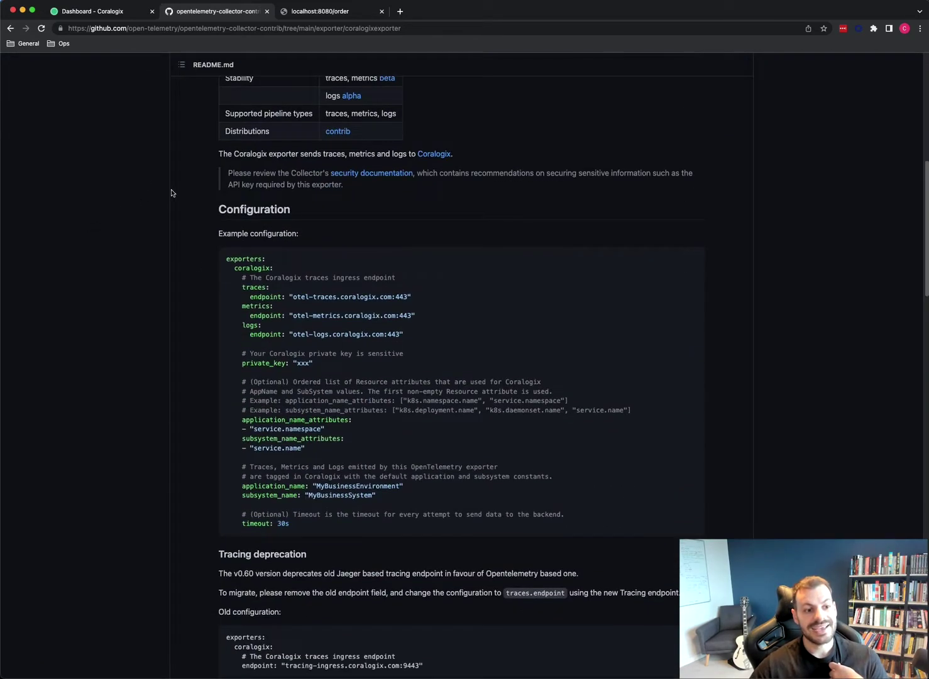
{"action": "scroll", "coordinate": [172, 193], "scroll_direction": "up", "scroll_amount": 2}
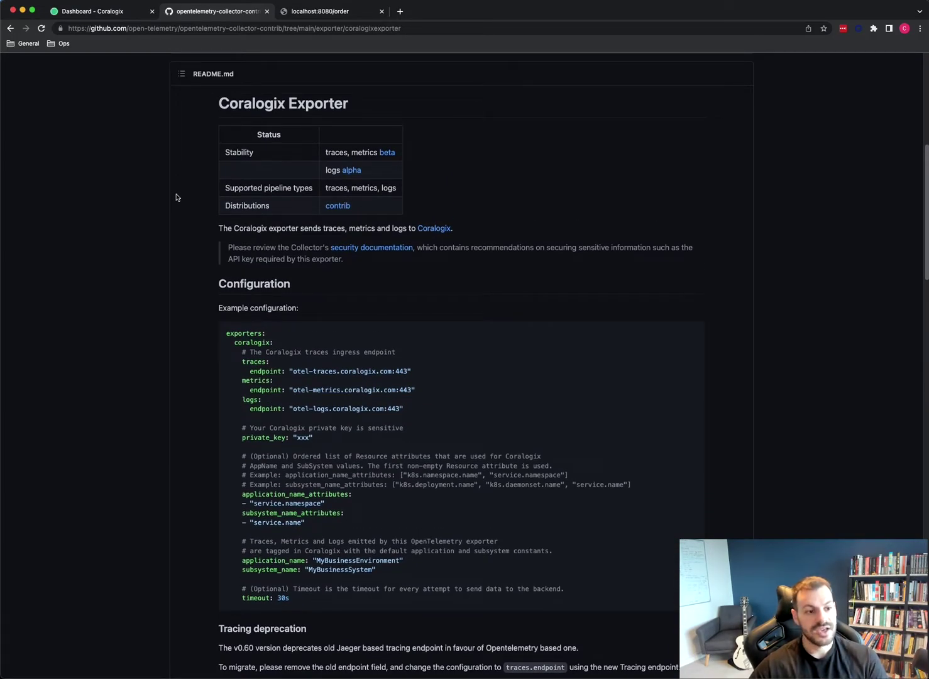
{"action": "scroll", "coordinate": [175, 197], "scroll_direction": "down", "scroll_amount": 2}
{"action": "scroll", "coordinate": [175, 198], "scroll_direction": "down", "scroll_amount": 2}
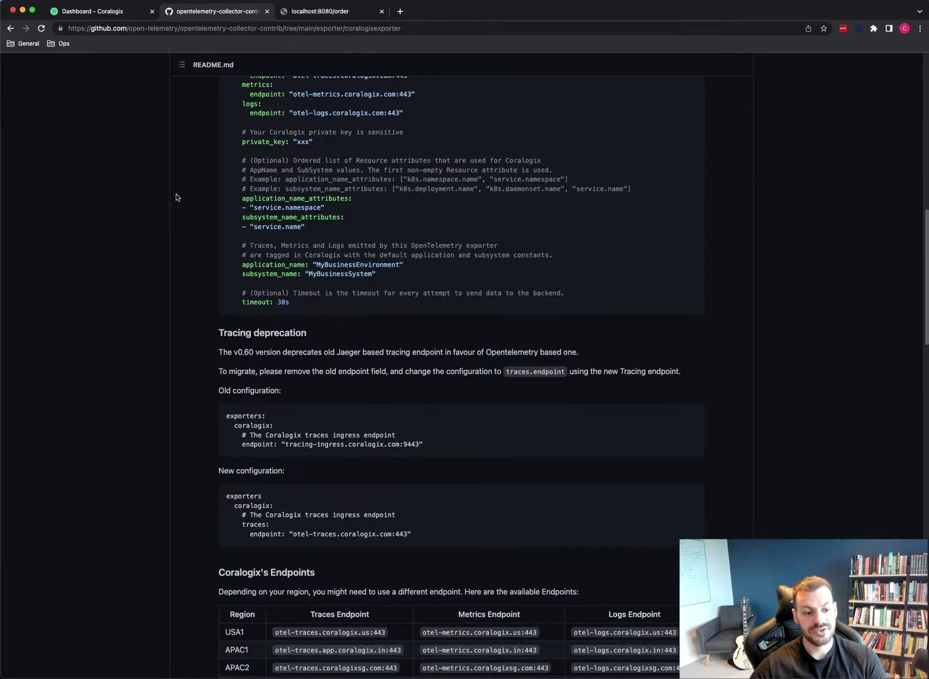
{"action": "scroll", "coordinate": [175, 197], "scroll_direction": "down", "scroll_amount": 4}
{"action": "scroll", "coordinate": [175, 197], "scroll_direction": "down", "scroll_amount": 1}
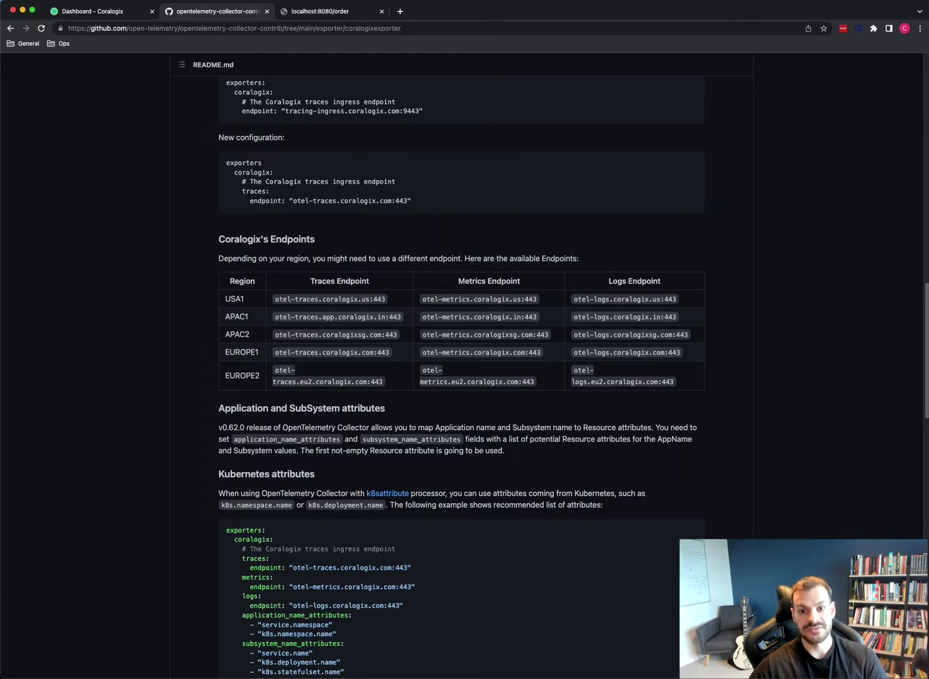
{"action": "key", "text": "super+Tab"}
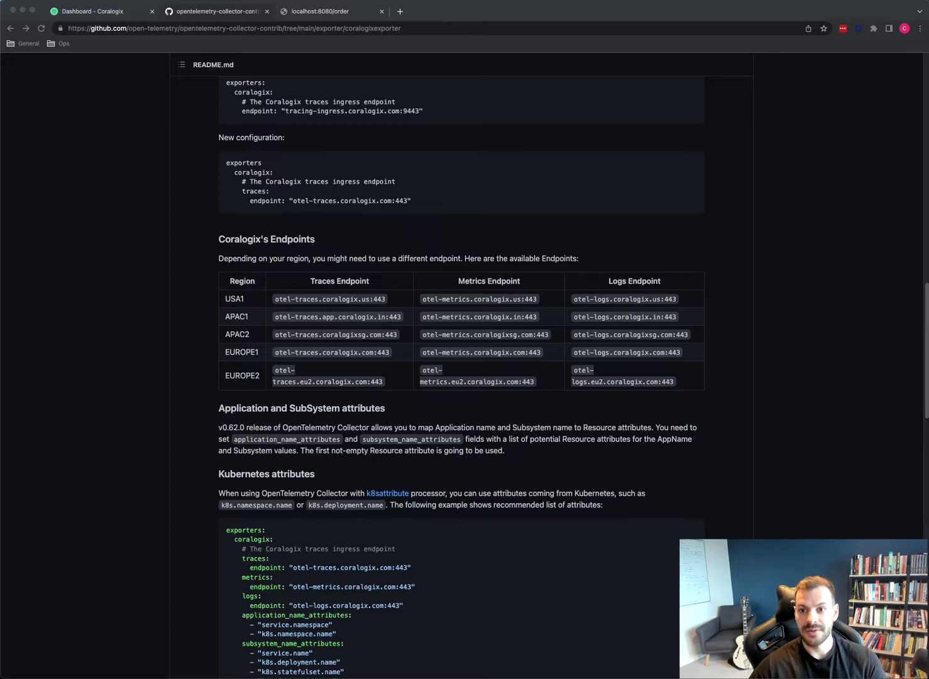
{"action": "key", "text": "Return"}
{"action": "key", "text": "Return"}
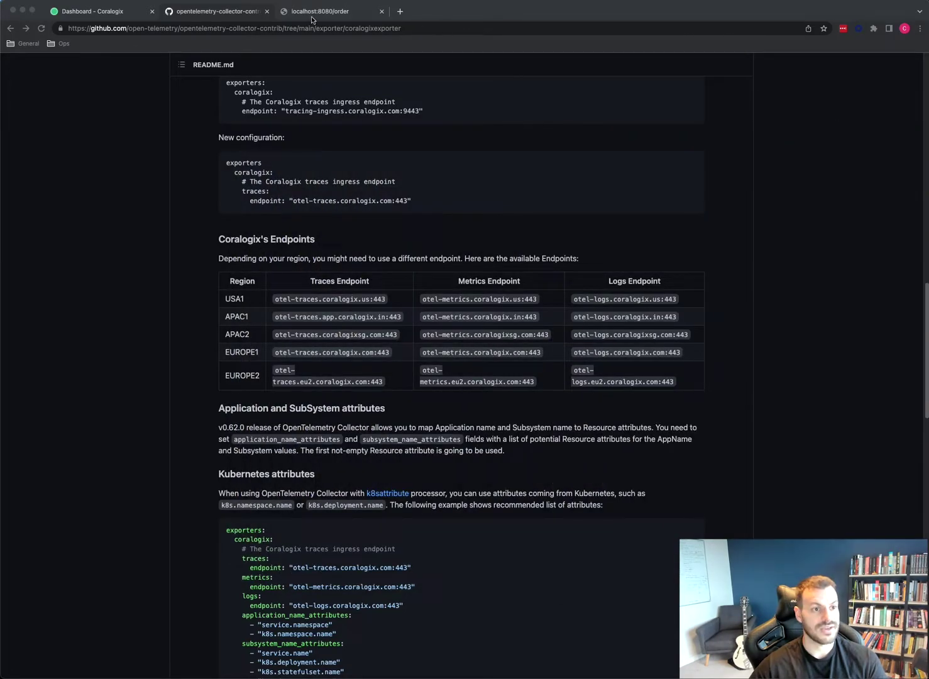
- Reload the order page and highlight the new TracesExporter span lines in the collector logs
{"action": "left_click", "coordinate": [317, 13]}
{"action": "left_click", "coordinate": [41, 28]}
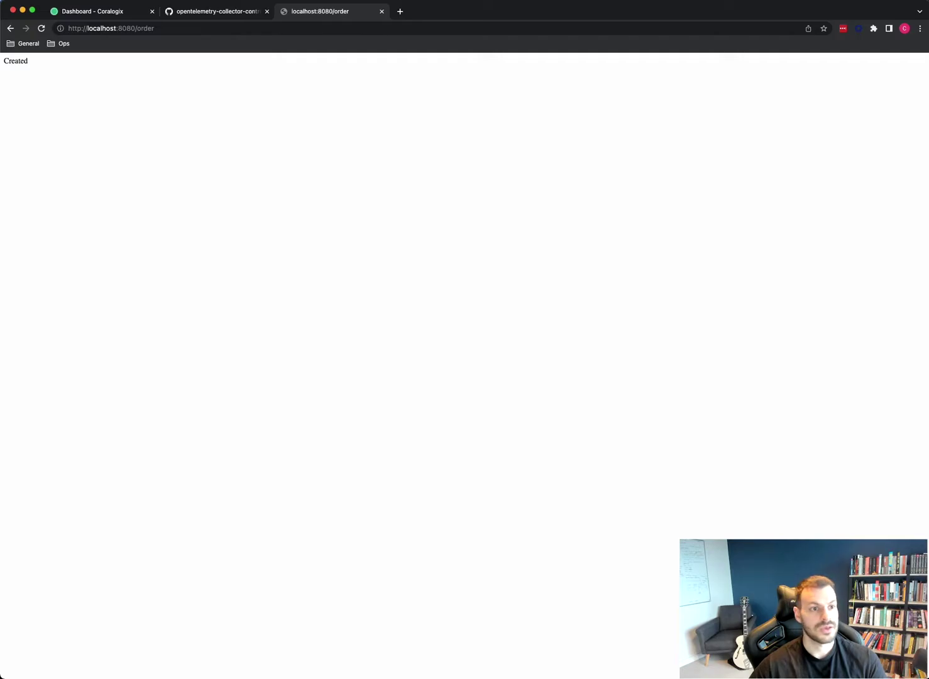
{"action": "key", "text": "super+Tab"}
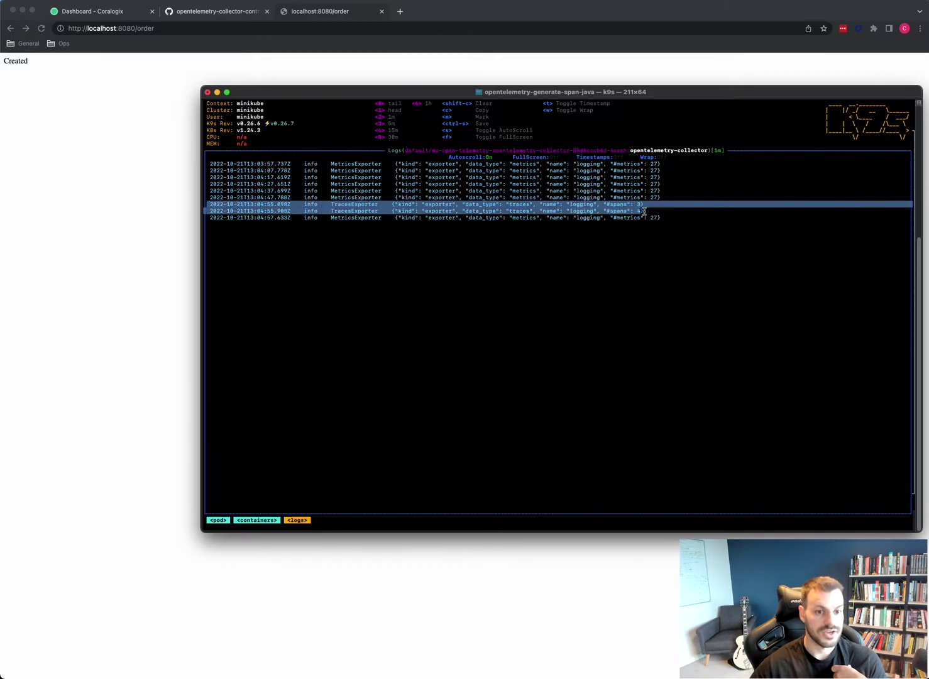
{"action": "mouse_move", "coordinate": [208, 203]}
{"action": "left_mouse_down"}
{"action": "mouse_move", "coordinate": [655, 211]}
{"action": "mouse_move", "coordinate": [225, 200]}
{"action": "left_mouse_up"}
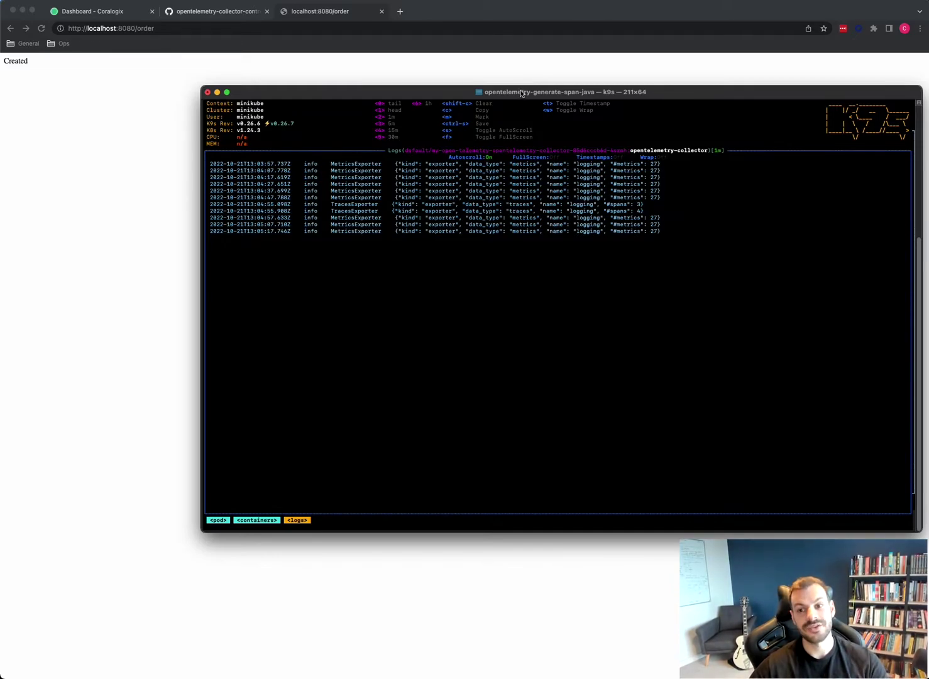
- Hide k9s and review the collector config block through the endpoint in values.yaml
{"action": "double_click", "coordinate": [522, 93]}
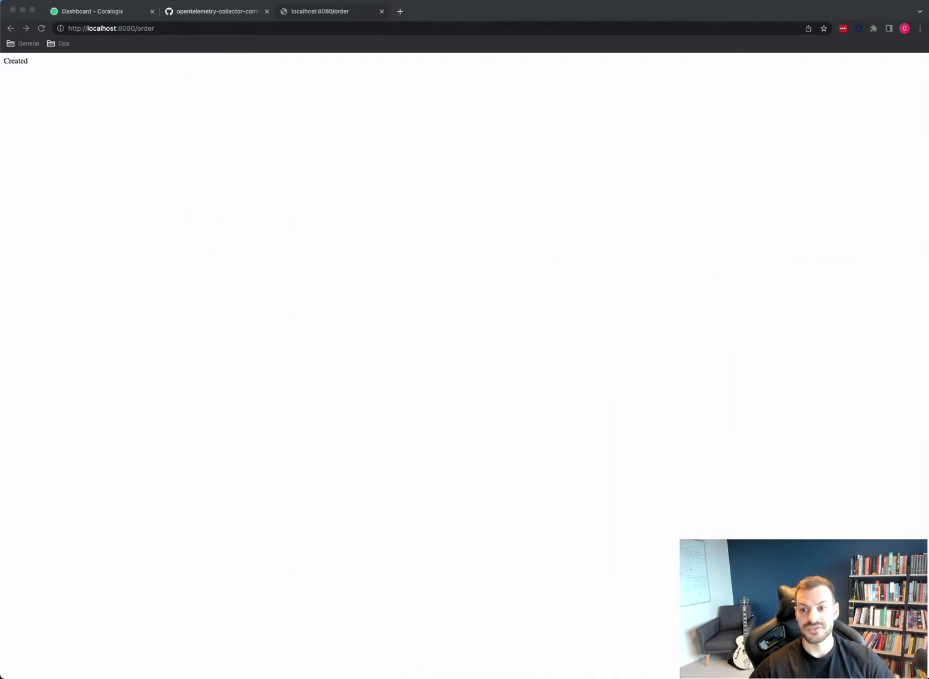
{"action": "left_click", "coordinate": [927, 385]}
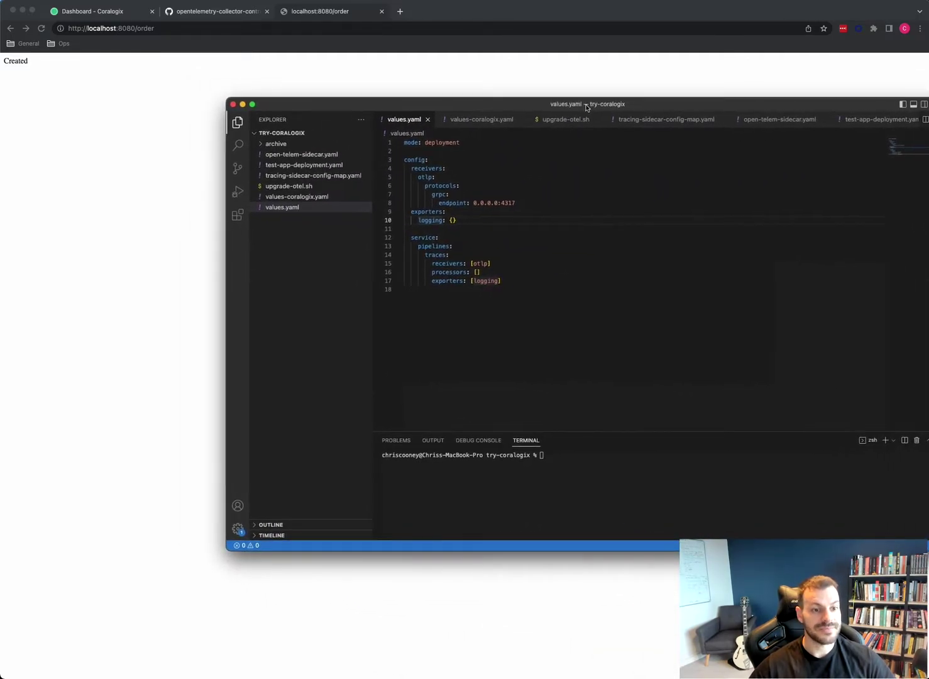
{"action": "mouse_move", "coordinate": [404, 159]}
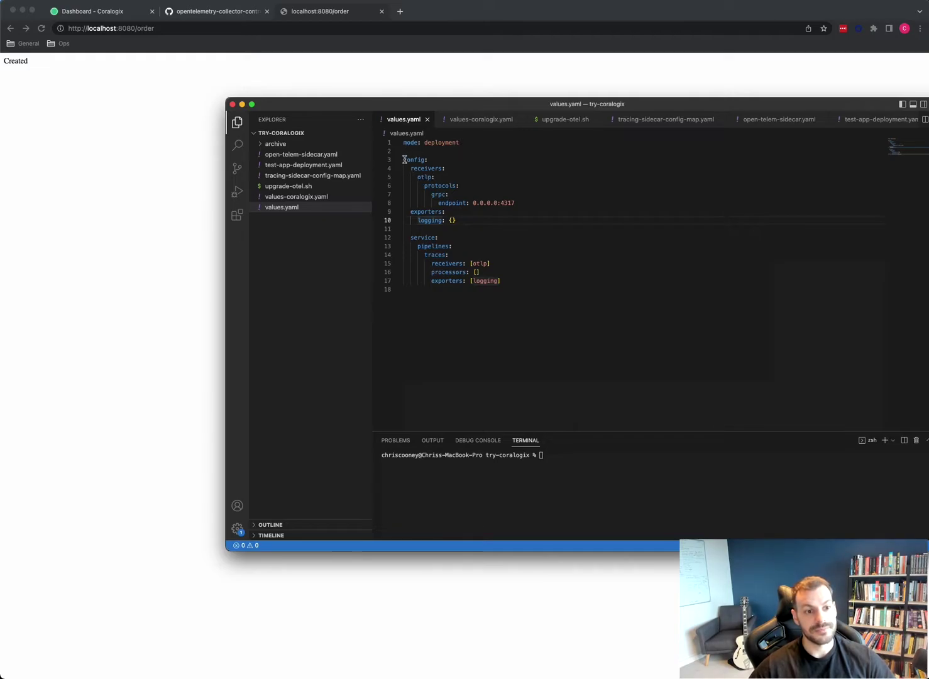
{"action": "mouse_move", "coordinate": [405, 159]}
{"action": "left_mouse_down"}
{"action": "mouse_move", "coordinate": [535, 207]}
{"action": "mouse_move", "coordinate": [477, 201]}
{"action": "mouse_move", "coordinate": [404, 160]}
{"action": "left_mouse_up"}
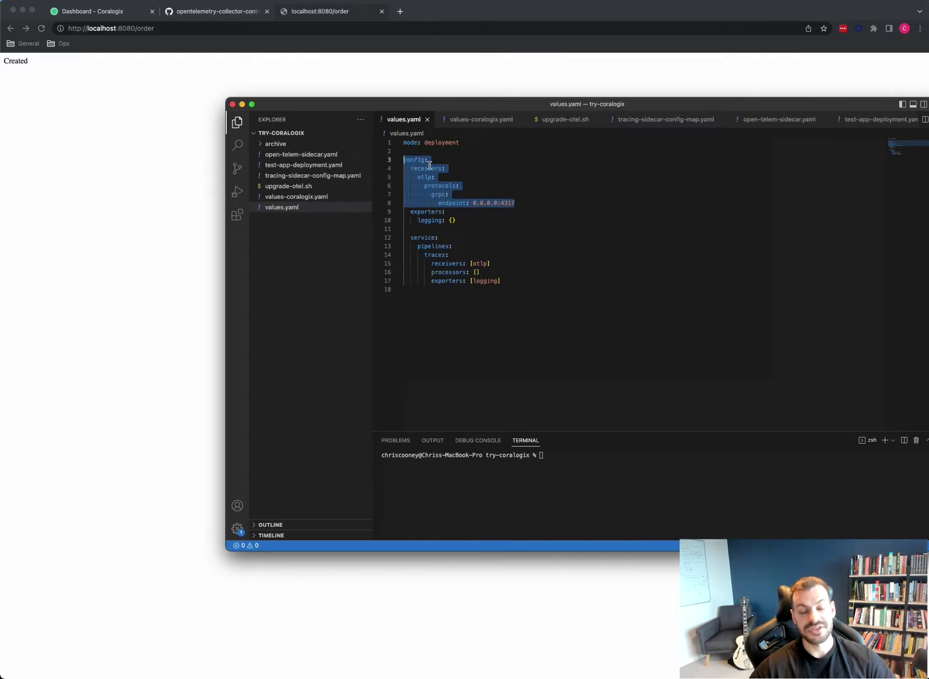
{"action": "left_click", "coordinate": [480, 205]}
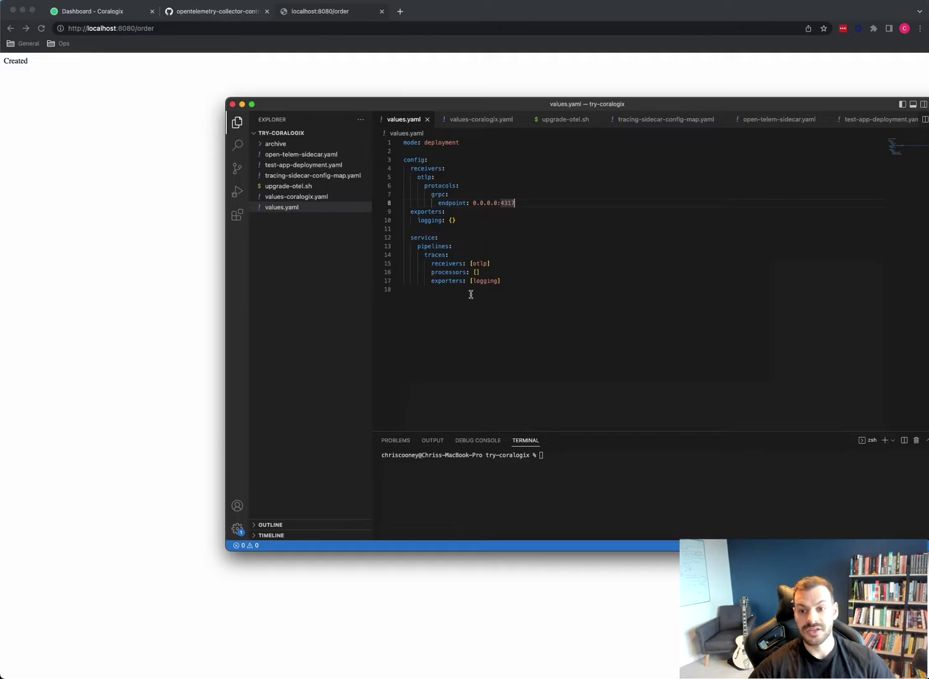
- Point out the two TracesExporter log lines in k9s, then return to values.yaml
{"action": "key", "text": "super+Tab"}
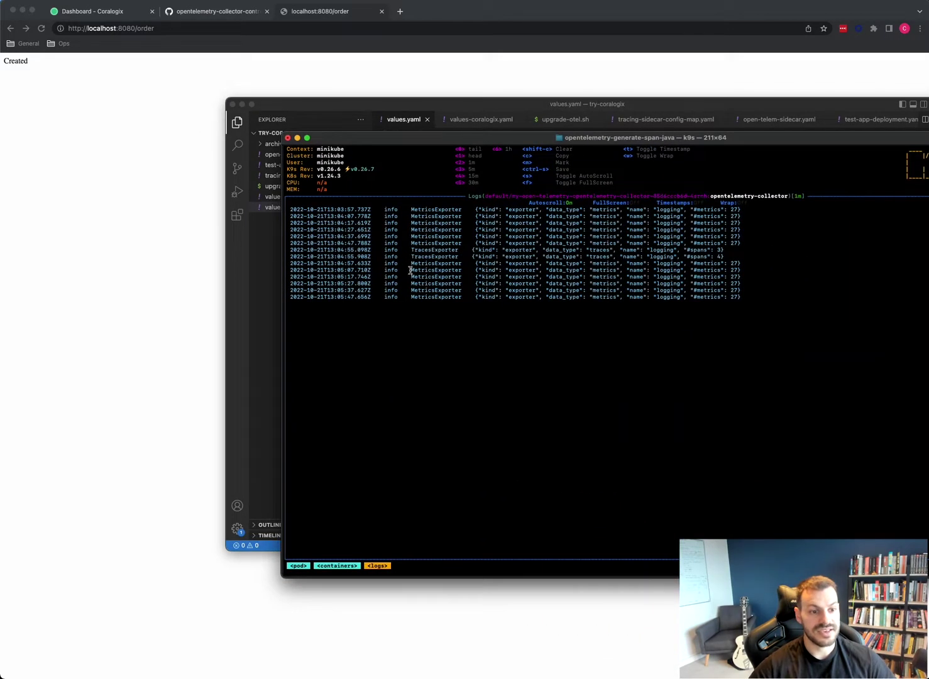
{"action": "left_click_drag", "start_coordinate": [409, 249], "coordinate": [809, 254]}
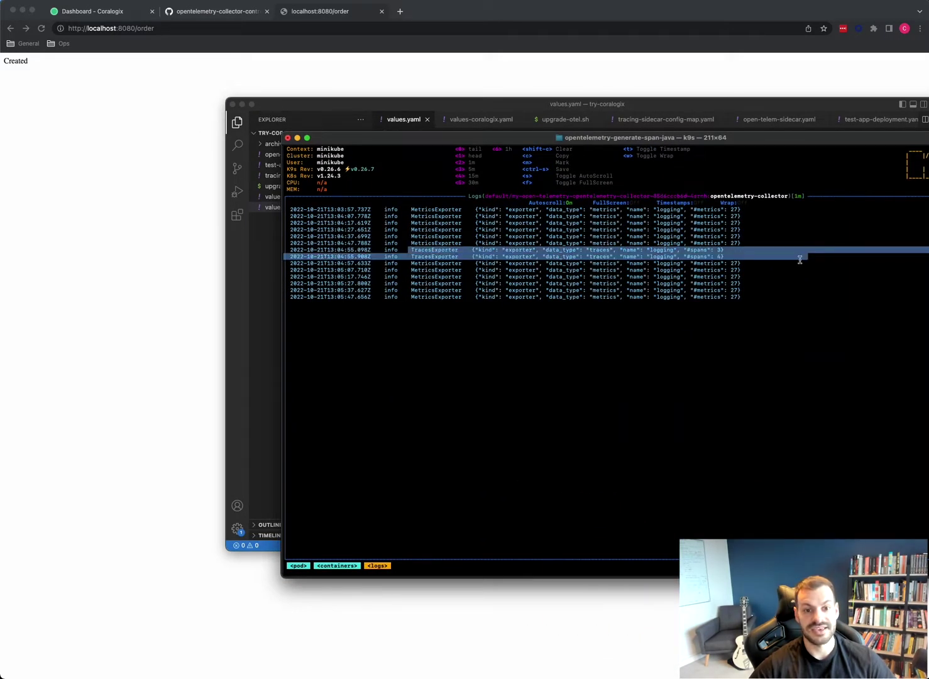
{"action": "left_click", "coordinate": [799, 259]}
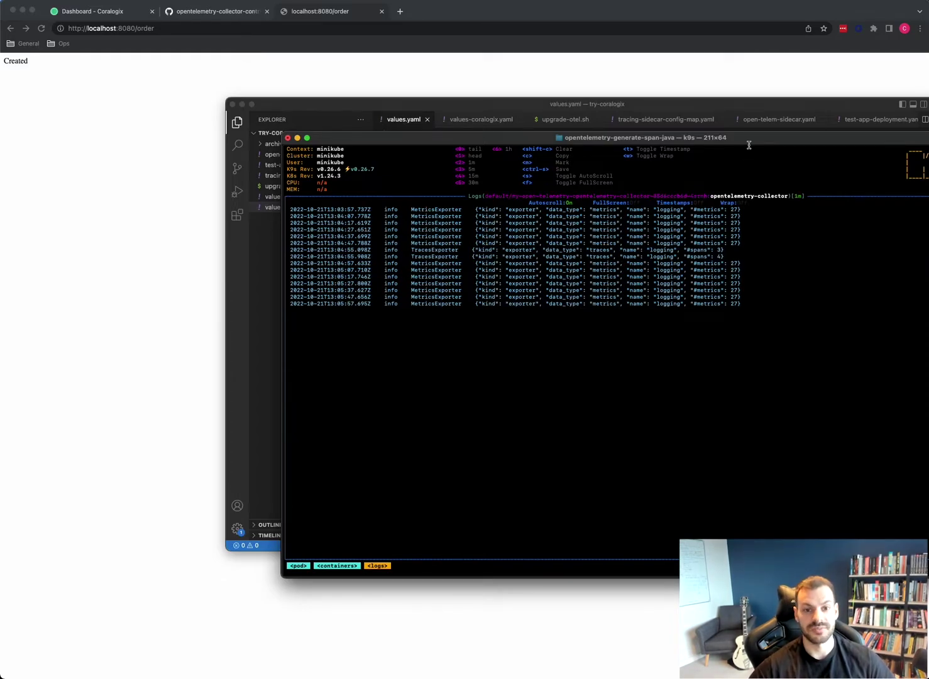
{"action": "key", "text": "super+w"}
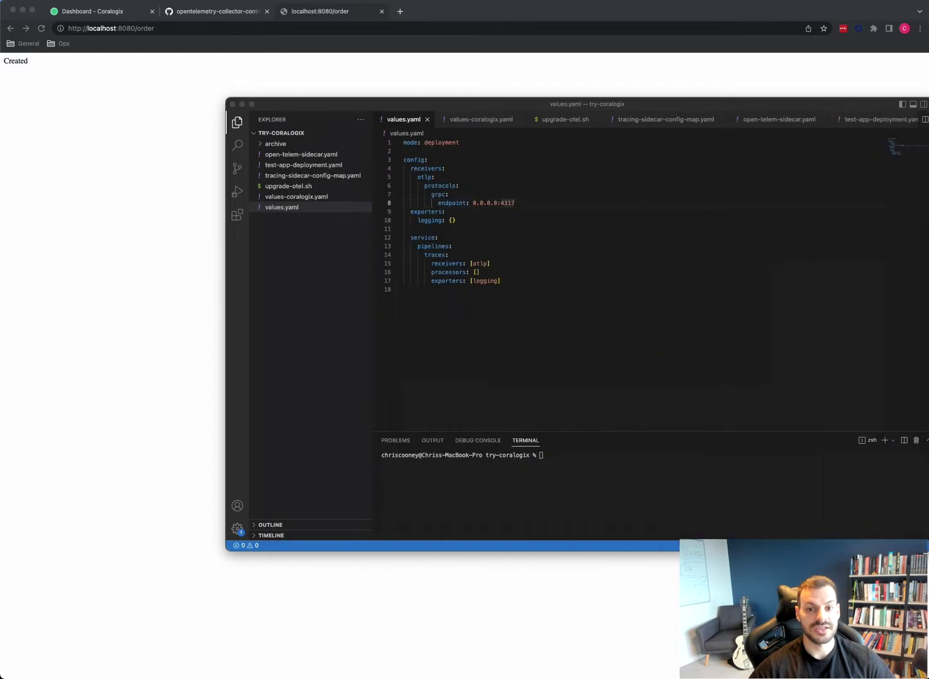
- Highlight the traces pipeline's otlp receivers and logging exporters lines
{"action": "left_click", "coordinate": [421, 246]}
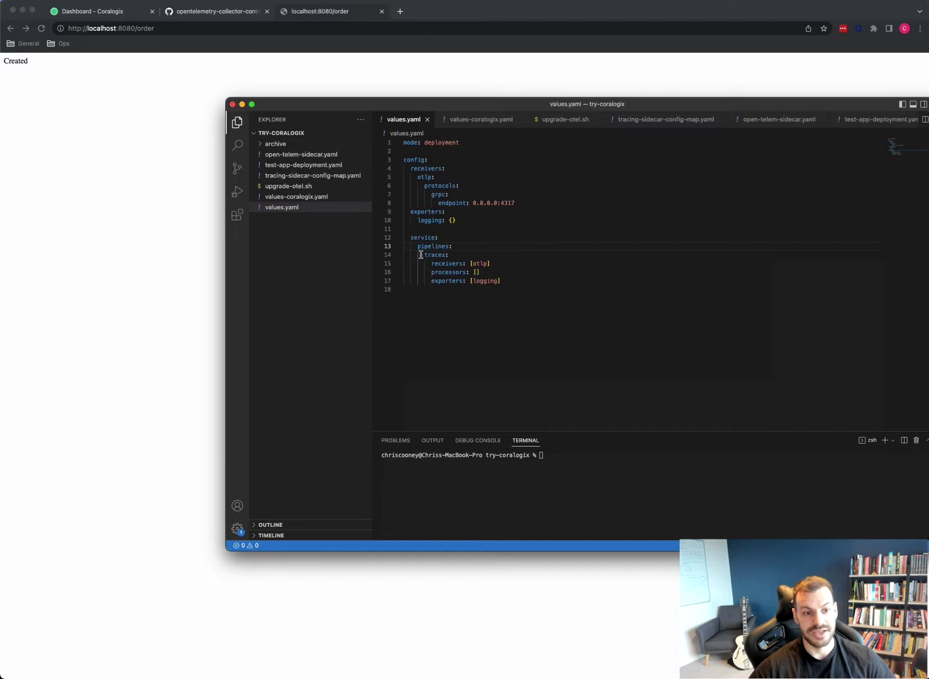
{"action": "left_click", "coordinate": [422, 255]}
{"action": "key", "text": "End"}
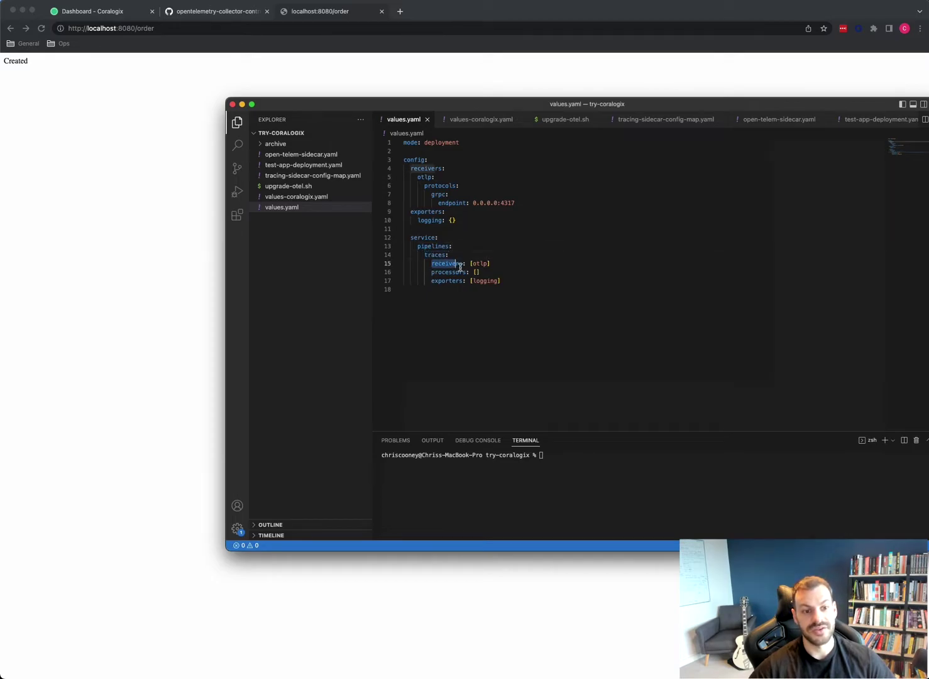
{"action": "left_click_drag", "start_coordinate": [460, 267], "coordinate": [502, 263]}
{"action": "left_click", "coordinate": [501, 263]}
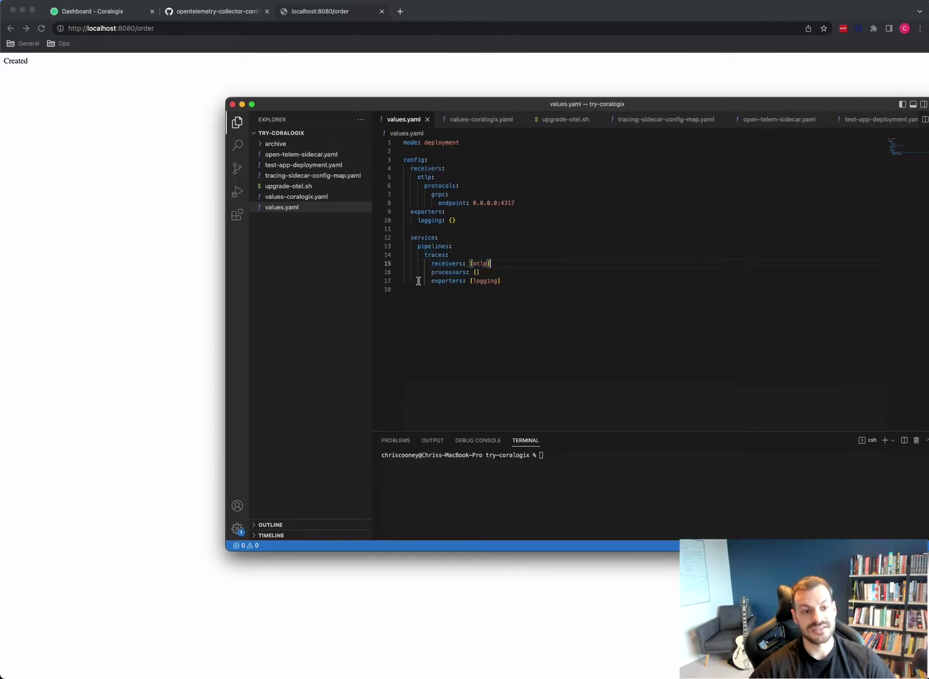
{"action": "left_click_drag", "start_coordinate": [418, 281], "coordinate": [535, 286]}
{"action": "left_click", "coordinate": [539, 287]}
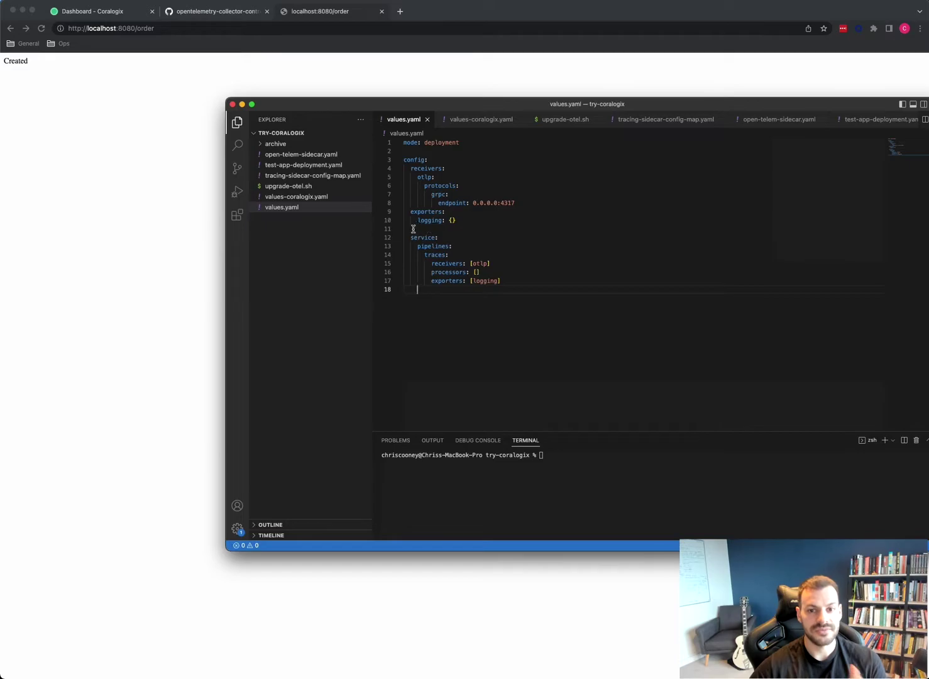
- Flip between values-coralogix.yaml and values.yaml to compare the traces pipelines
{"action": "left_click", "coordinate": [310, 198]}
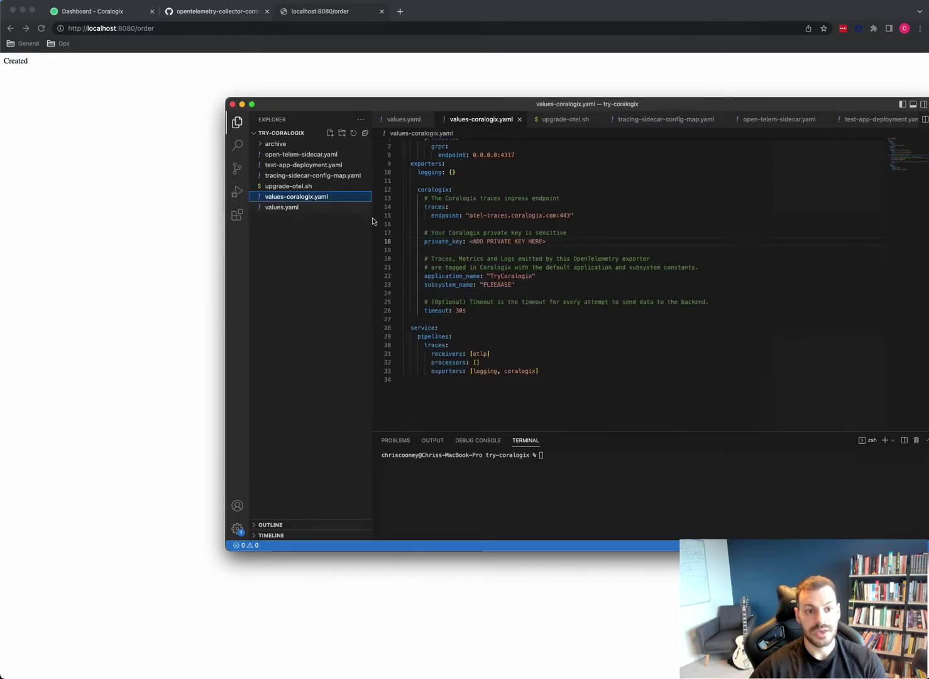
{"action": "scroll", "coordinate": [563, 276], "scroll_direction": "up", "scroll_amount": 3}
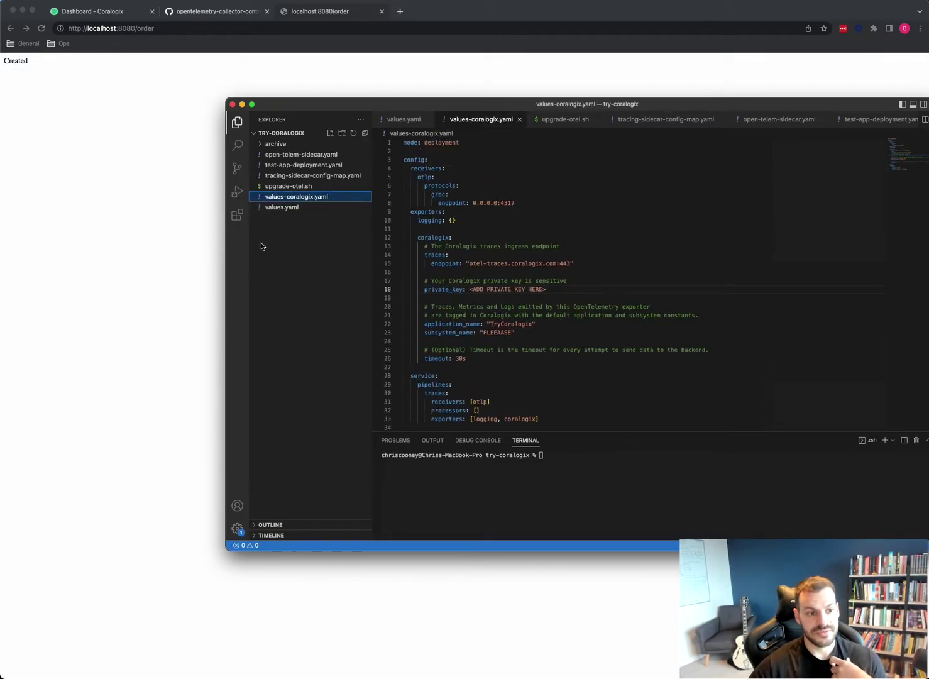
{"action": "left_click", "coordinate": [278, 208]}
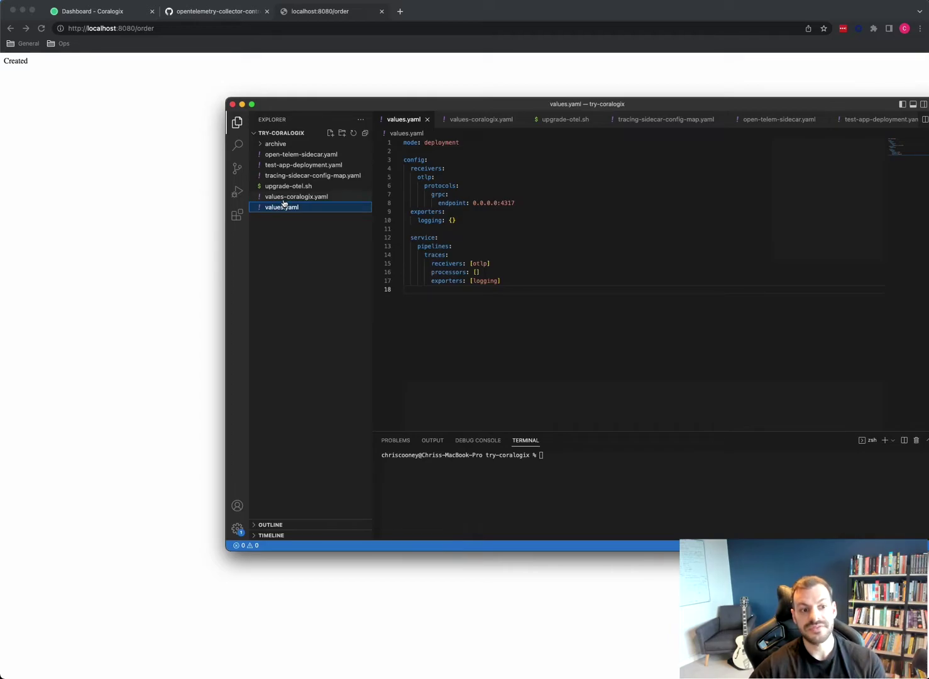
{"action": "left_click", "coordinate": [283, 199]}
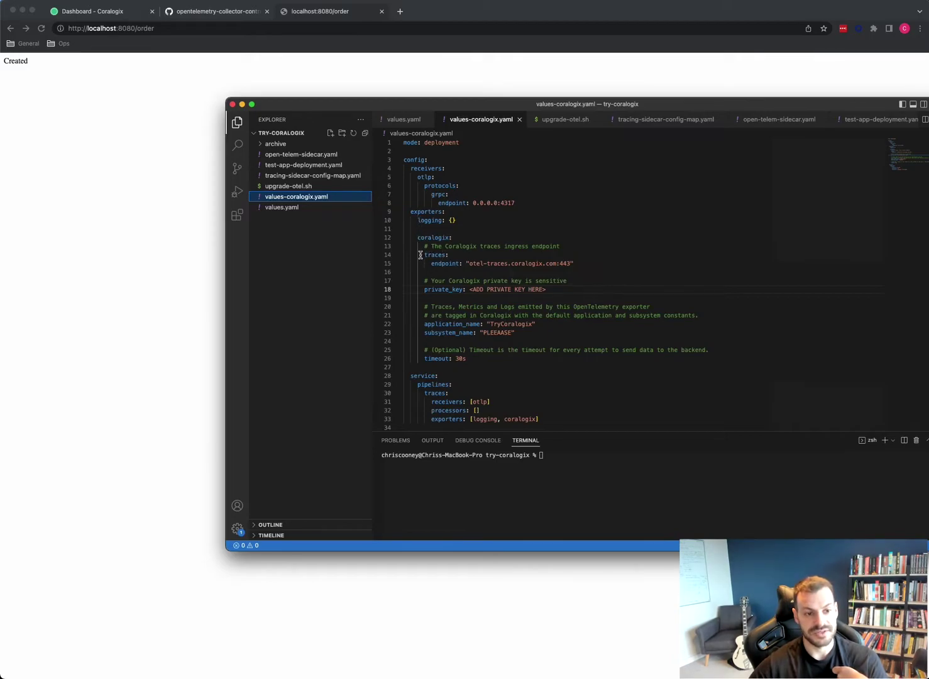
- Highlight the Coralogix traces endpoint setting, then move the editor aside for the exporter docs
{"action": "left_click_drag", "start_coordinate": [423, 254], "coordinate": [598, 263]}
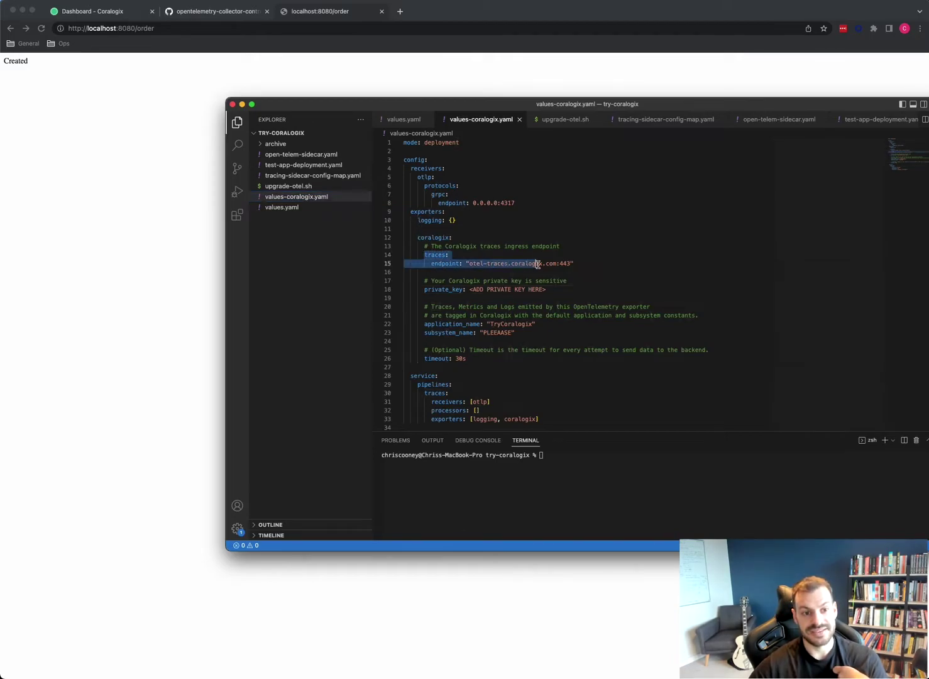
{"action": "left_click", "coordinate": [597, 264]}
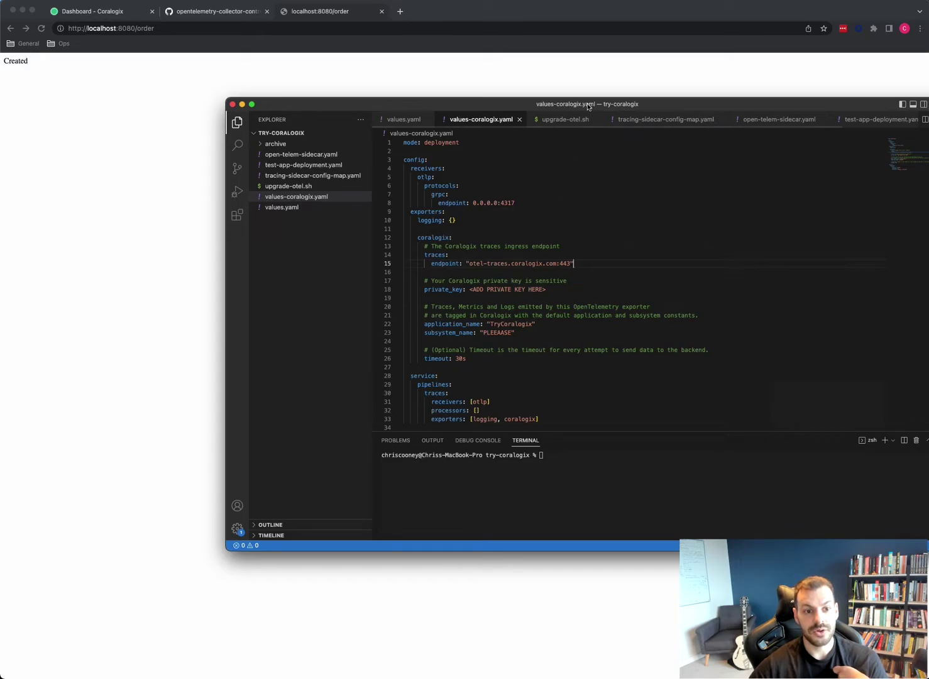
{"action": "left_click_drag", "start_coordinate": [304, 104], "coordinate": [909, 75]}
{"action": "left_click", "coordinate": [207, 14]}
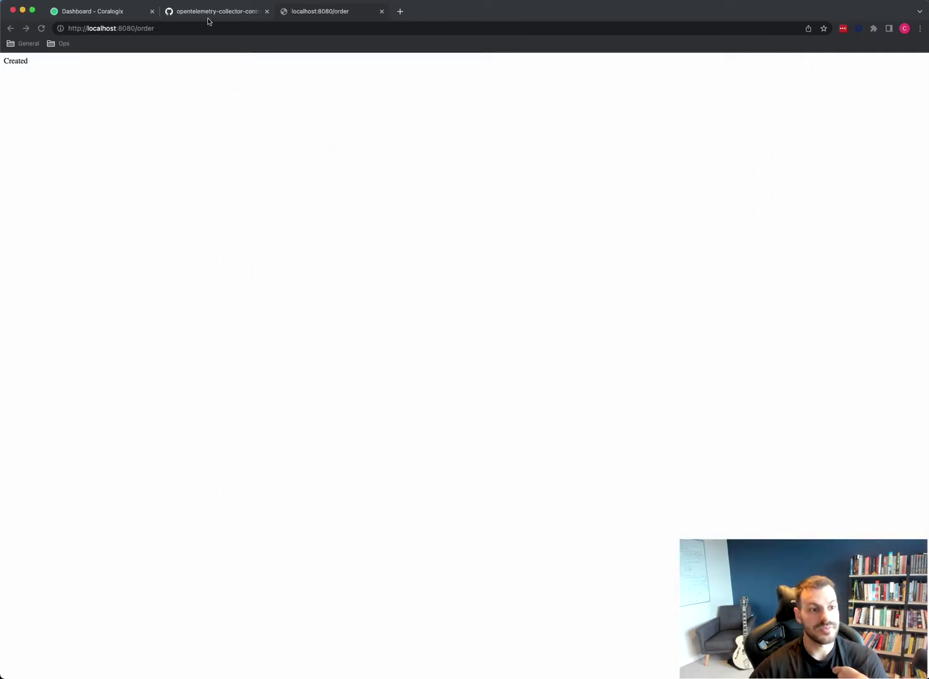
{"action": "scroll", "coordinate": [245, 196], "scroll_direction": "up", "scroll_amount": 10}
{"action": "scroll", "coordinate": [307, 178], "scroll_direction": "up", "scroll_amount": 5}
{"action": "scroll", "coordinate": [306, 178], "scroll_direction": "down", "scroll_amount": 15}
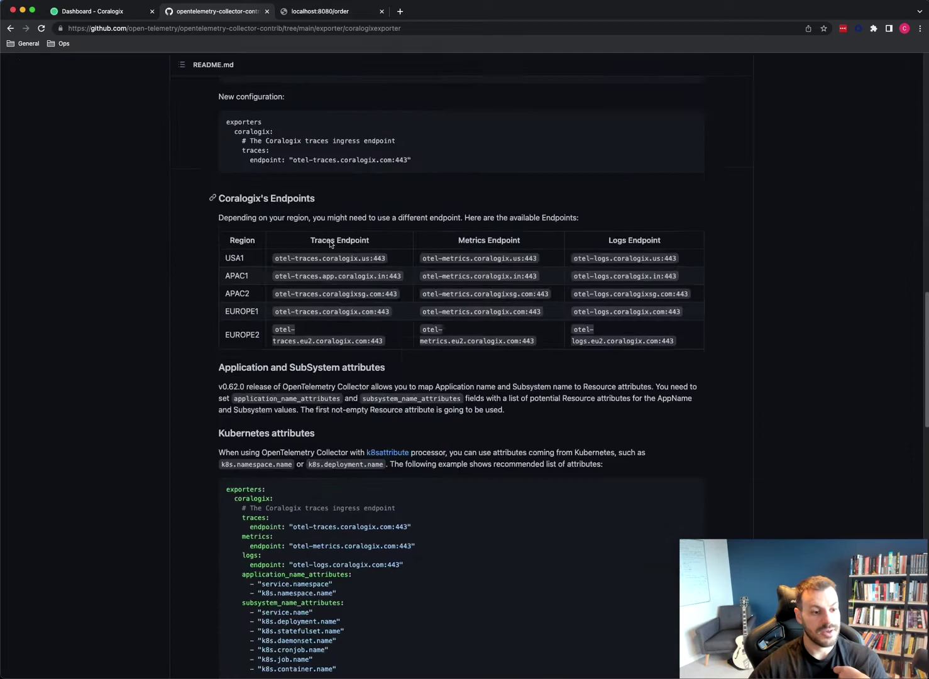
{"action": "scroll", "coordinate": [331, 242], "scroll_direction": "down", "scroll_amount": 2}
{"action": "scroll", "coordinate": [193, 199], "scroll_direction": "up", "scroll_amount": 2}
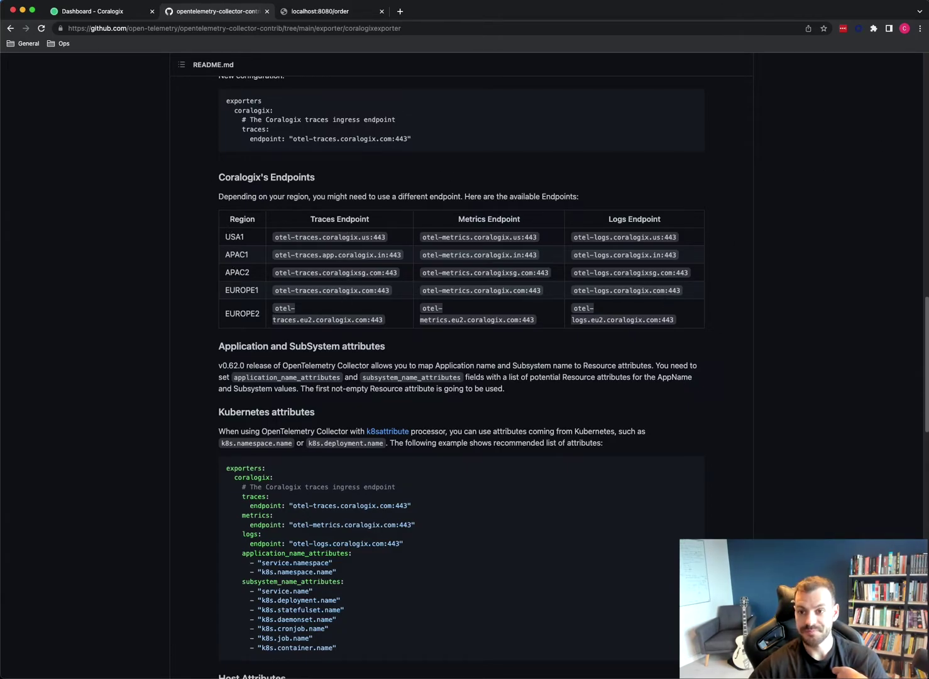
- Bring the editor back centred, then move it aside to uncover the README's endpoints table
{"action": "key", "text": "super+Tab"}
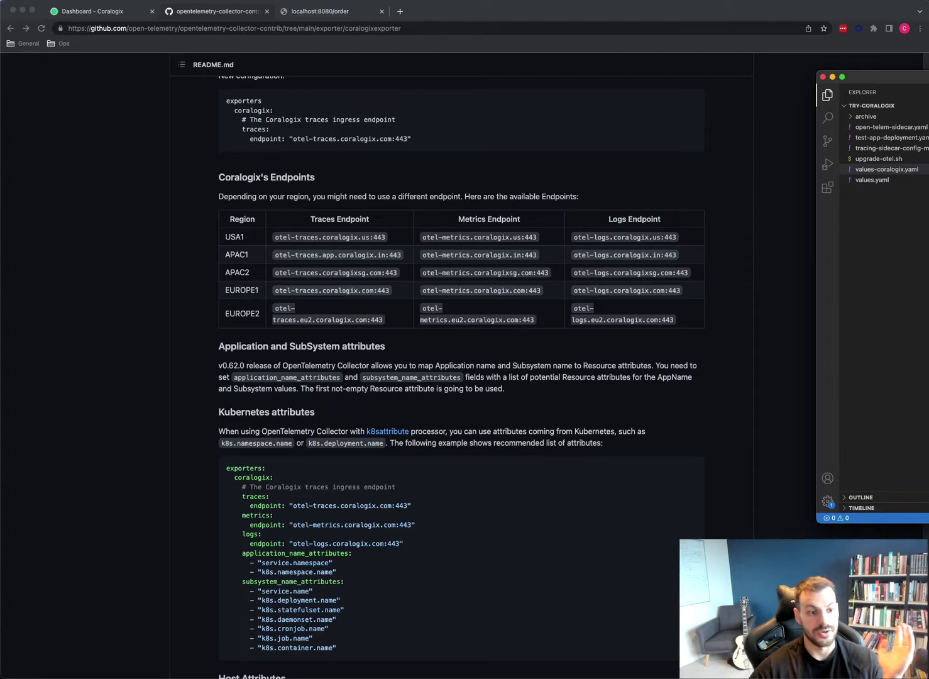
{"action": "key", "text": "ctrl+alt+Return"}
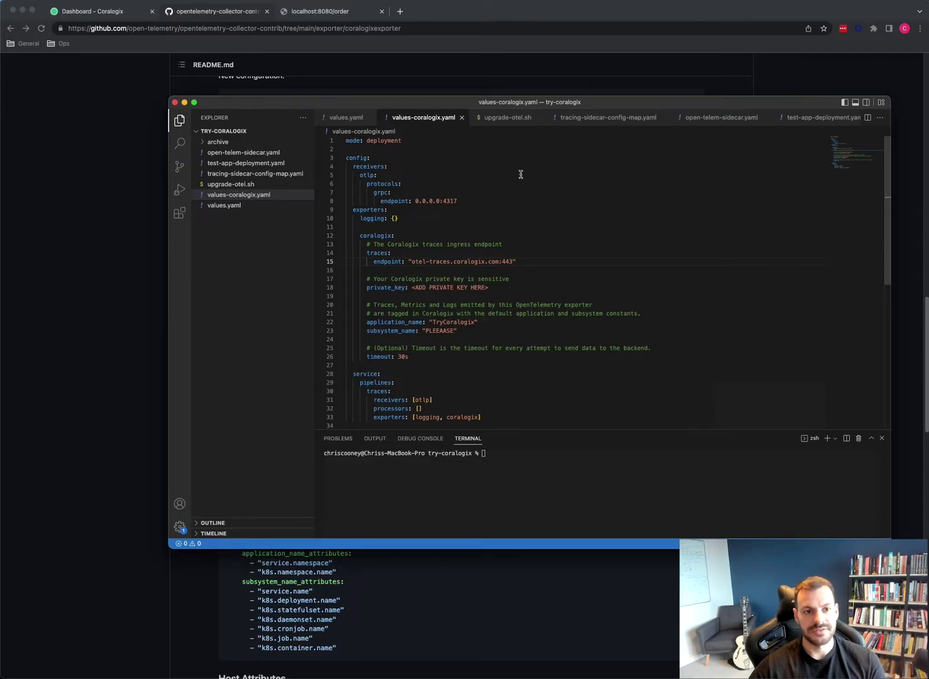
{"action": "left_click_drag", "start_coordinate": [531, 101], "coordinate": [928, 95]}
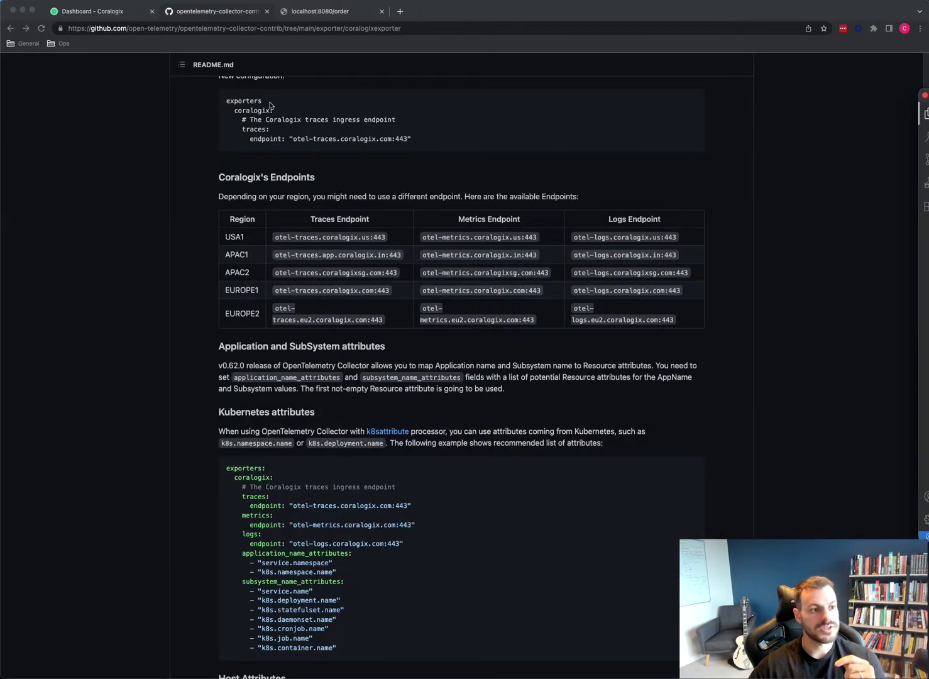
{"action": "left_click", "coordinate": [104, 124]}
- Copy the team's private key from Coralogix's Send your data settings page
{"action": "left_click", "coordinate": [105, 17]}
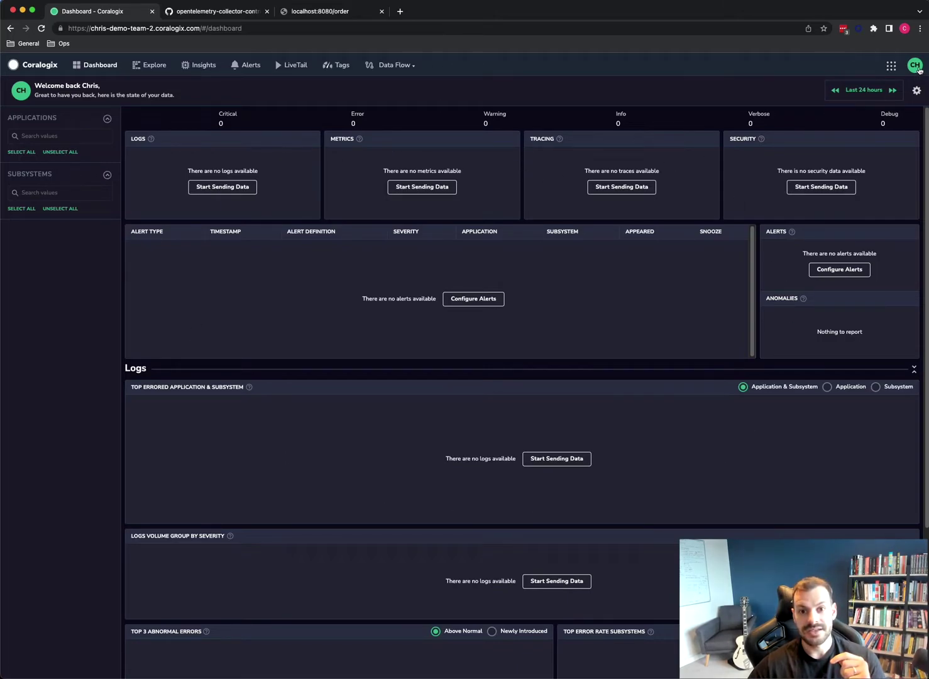
{"action": "left_click", "coordinate": [916, 66]}
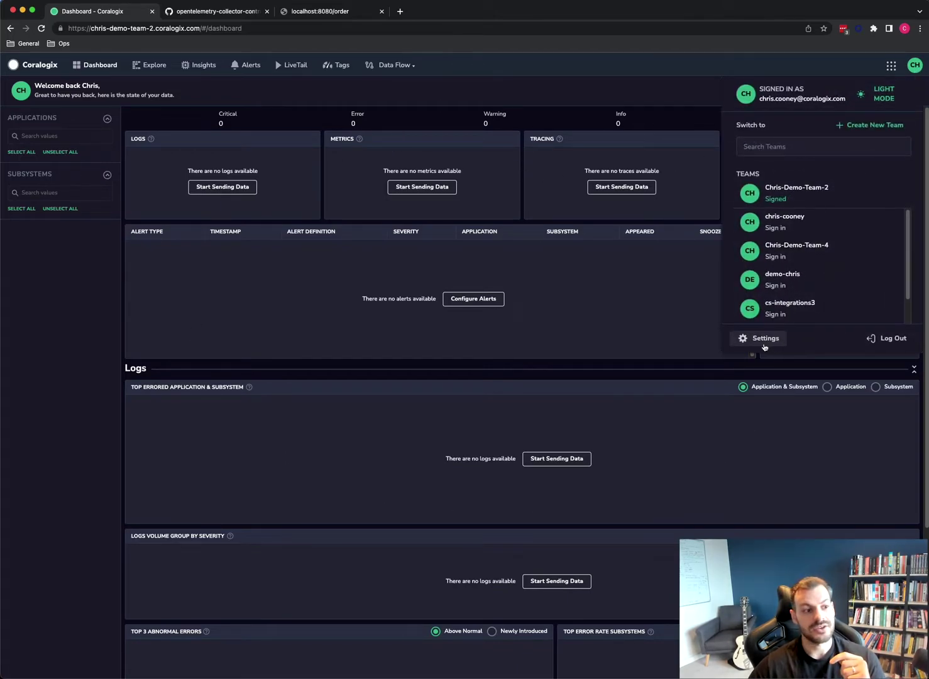
{"action": "left_click", "coordinate": [638, 320]}
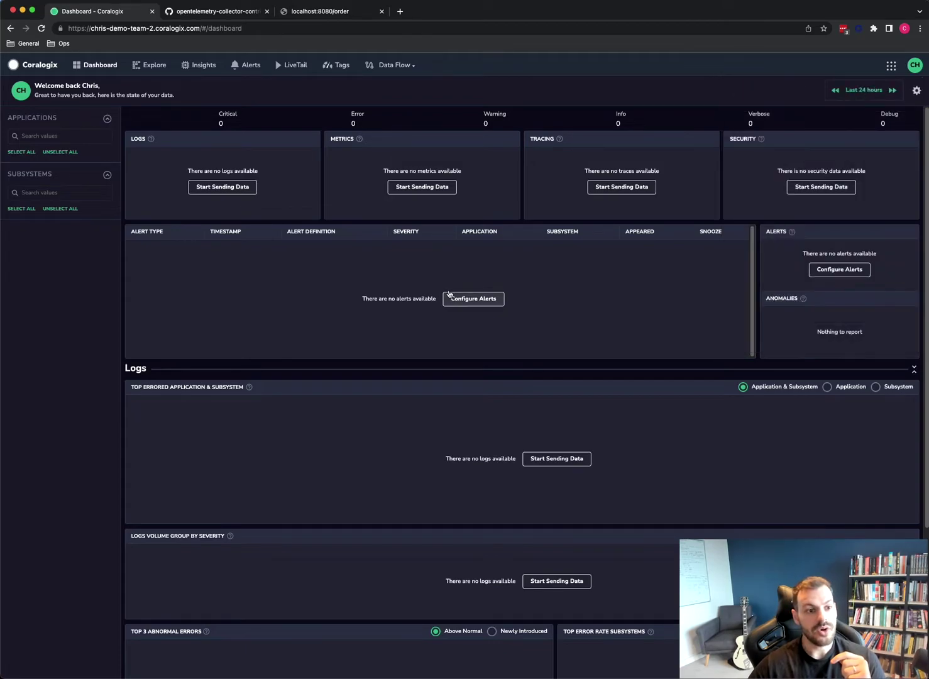
{"action": "left_click", "coordinate": [650, 188]}
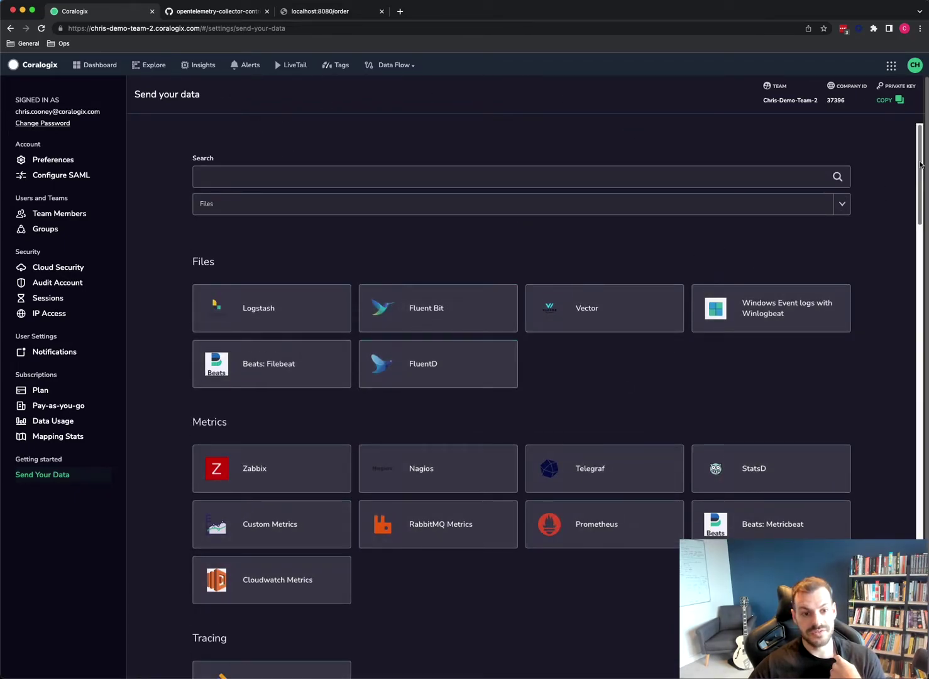
{"action": "mouse_move", "coordinate": [921, 171]}
{"action": "left_mouse_down"}
{"action": "mouse_move", "coordinate": [920, 517]}
{"action": "mouse_move", "coordinate": [835, 122]}
{"action": "left_mouse_up"}
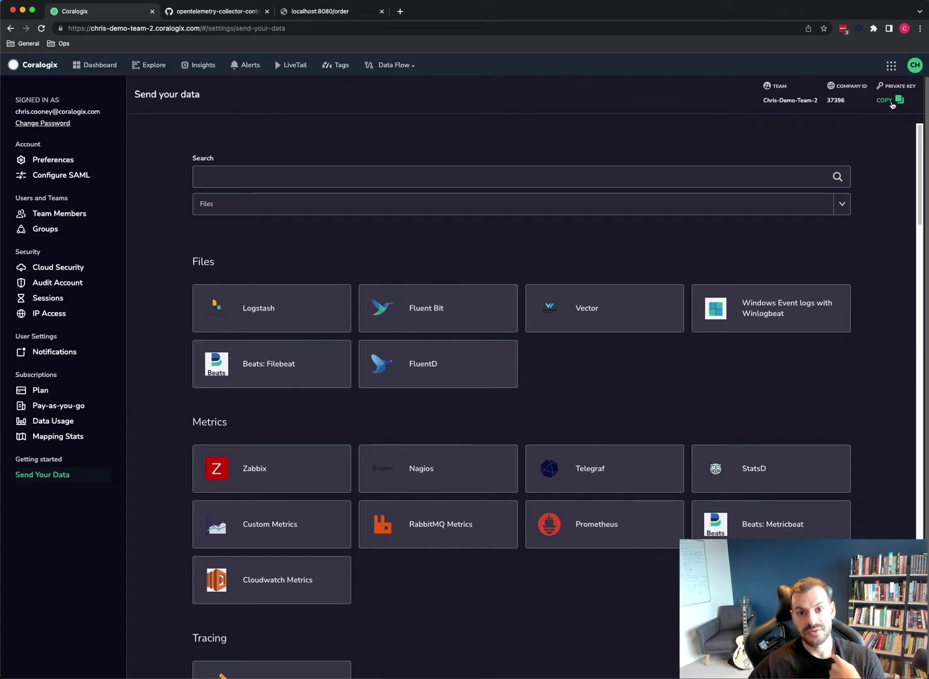
{"action": "left_click", "coordinate": [892, 105]}
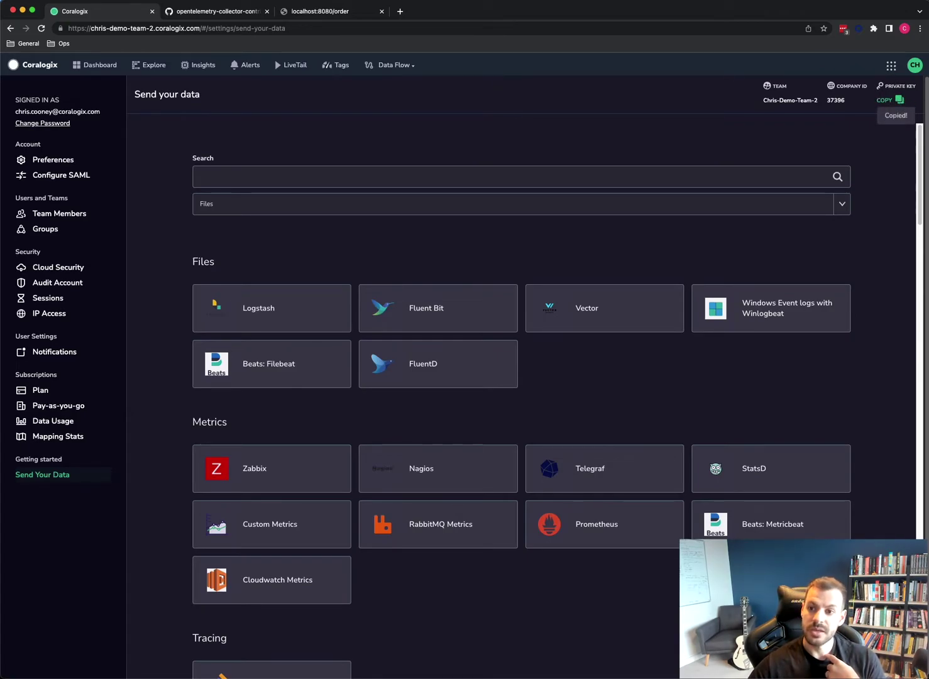
{"action": "key", "text": "super+Tab"}
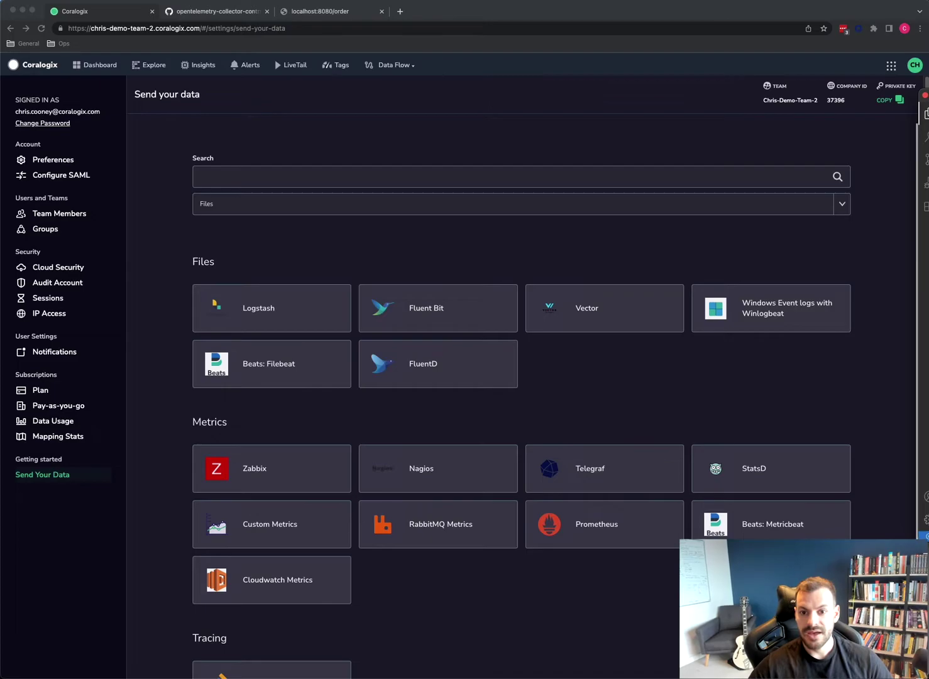
- Recall a helm command from terminal history, then abandon it for a fresh prompt
{"action": "key", "text": "super+Tab"}
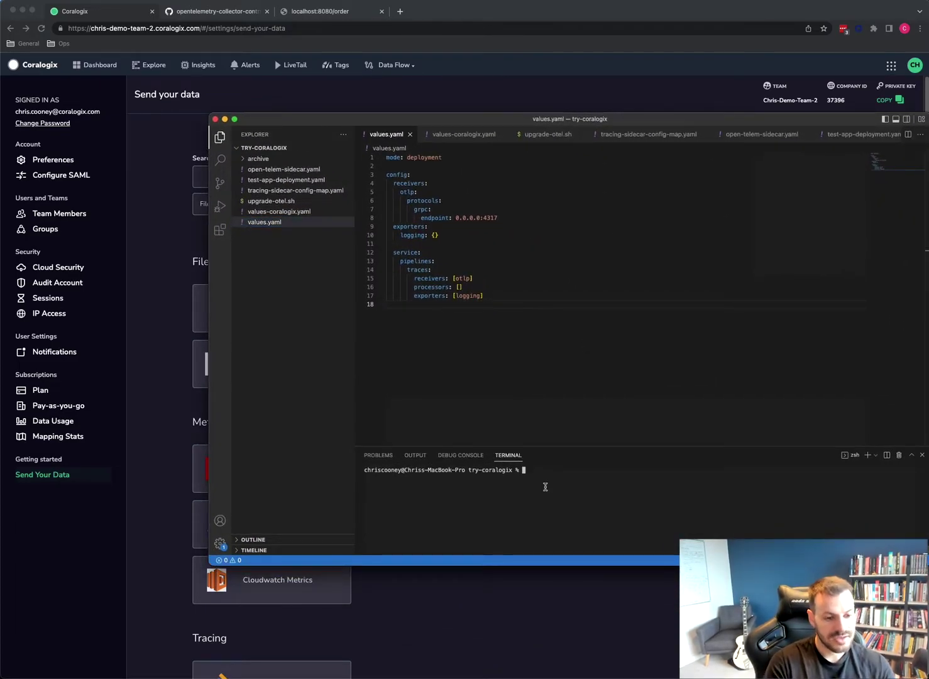
{"action": "type", "text": "helm up"}
{"action": "key", "text": "ctrl+r"}
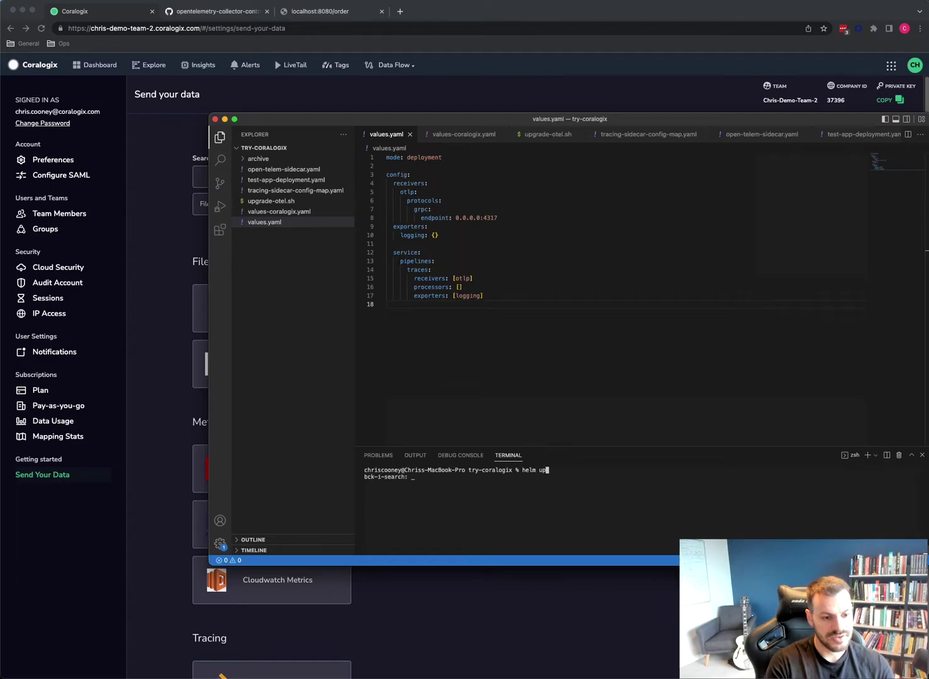
{"action": "type", "text": "helm up"}
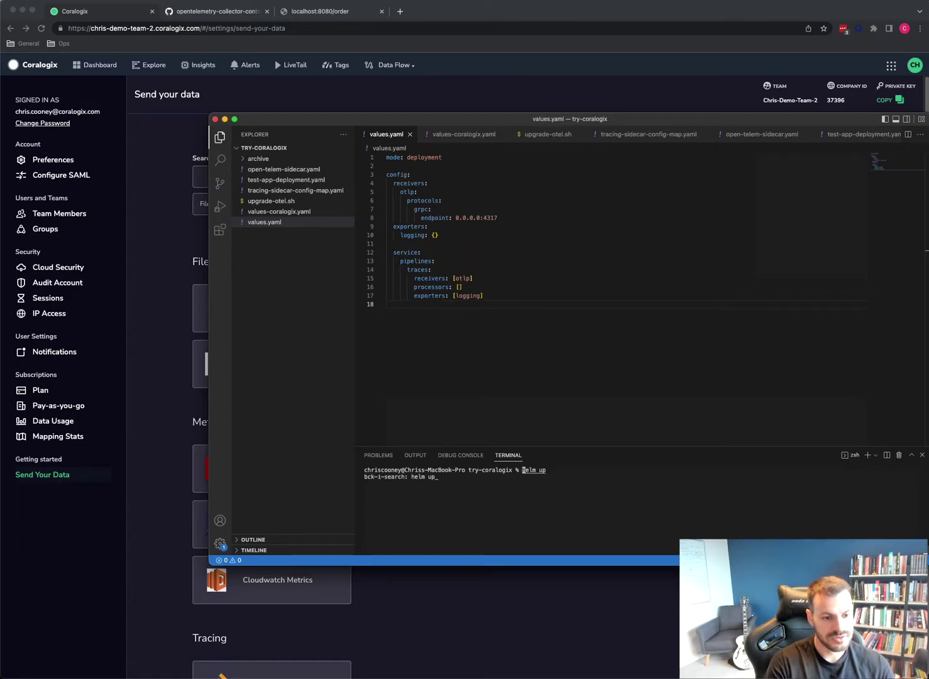
{"action": "key", "text": "ctrl+e"}
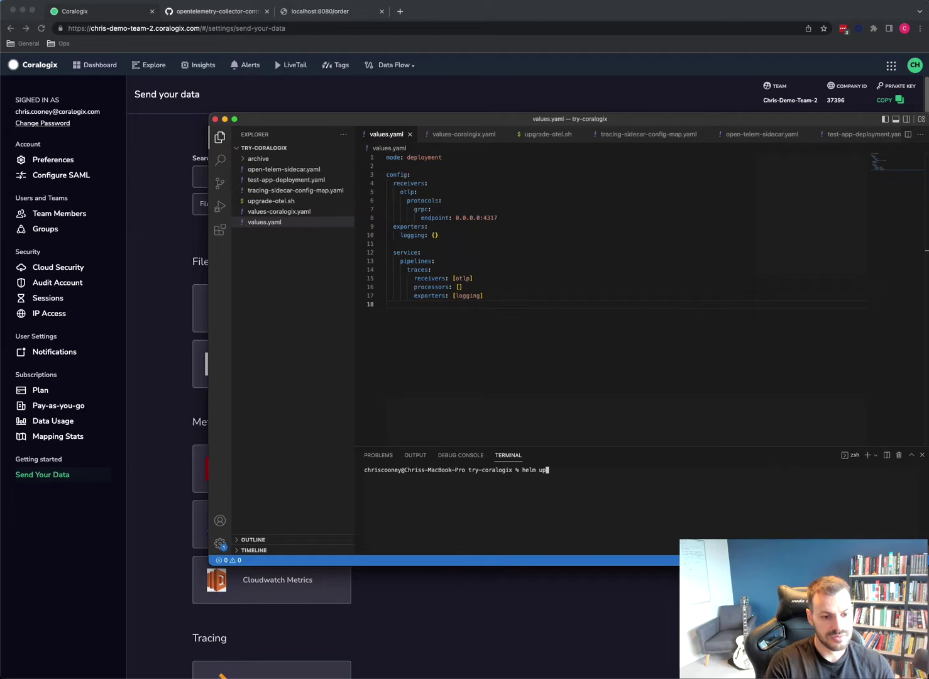
{"action": "key", "text": "BackSpace"}
{"action": "key", "text": "BackSpace"}
{"action": "key", "text": "BackSpace"}
{"action": "type", "text": "hel"}
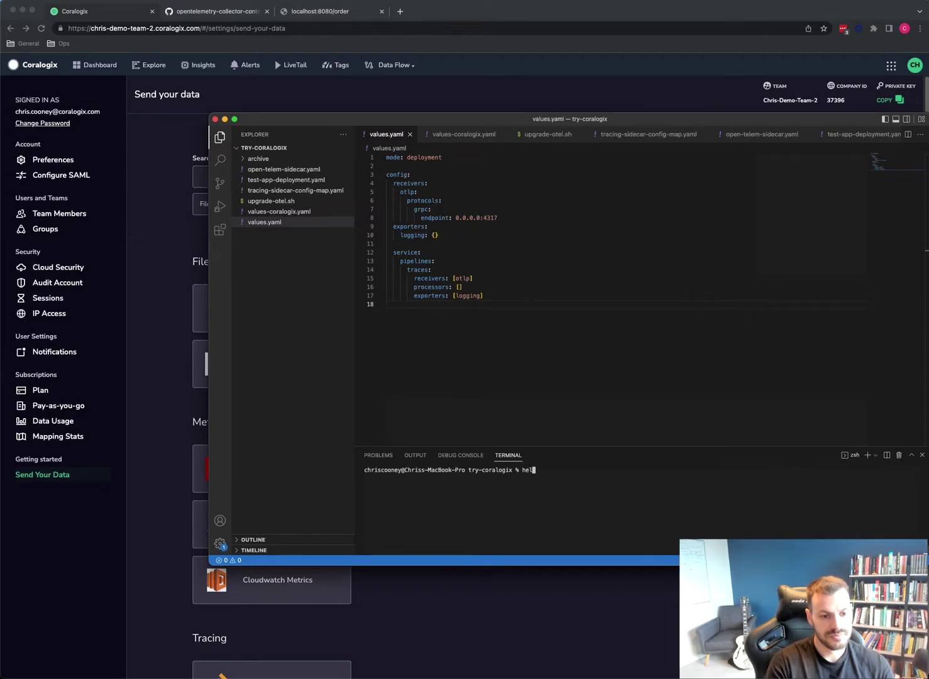
{"action": "type", "text": "m up"}
{"action": "key", "text": "Tab"}
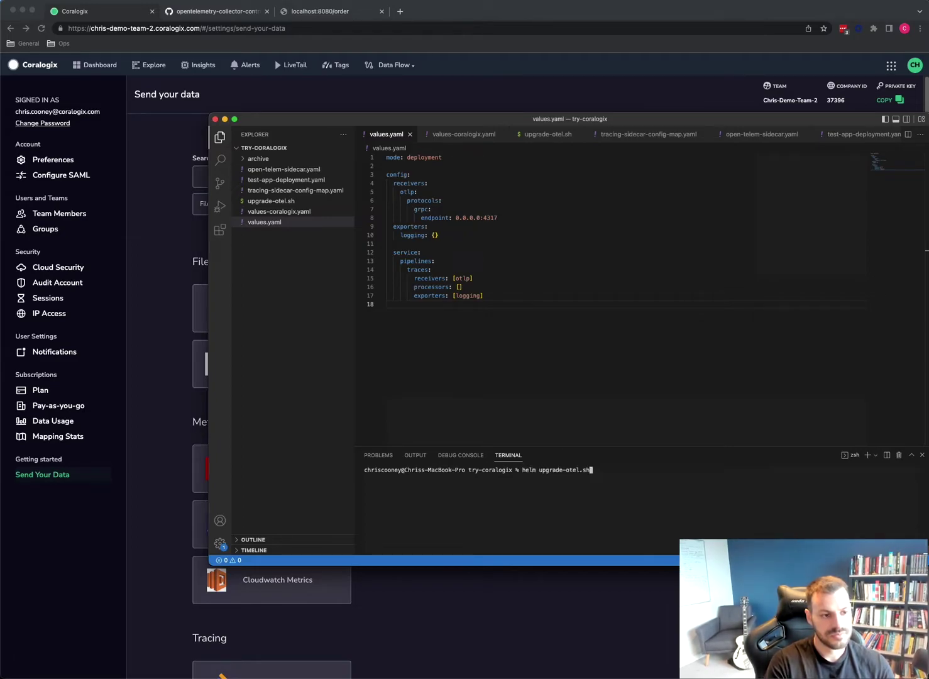
{"action": "key", "text": "BackSpace"}
{"action": "key", "text": "BackSpace"}
{"action": "key", "text": "BackSpace"}
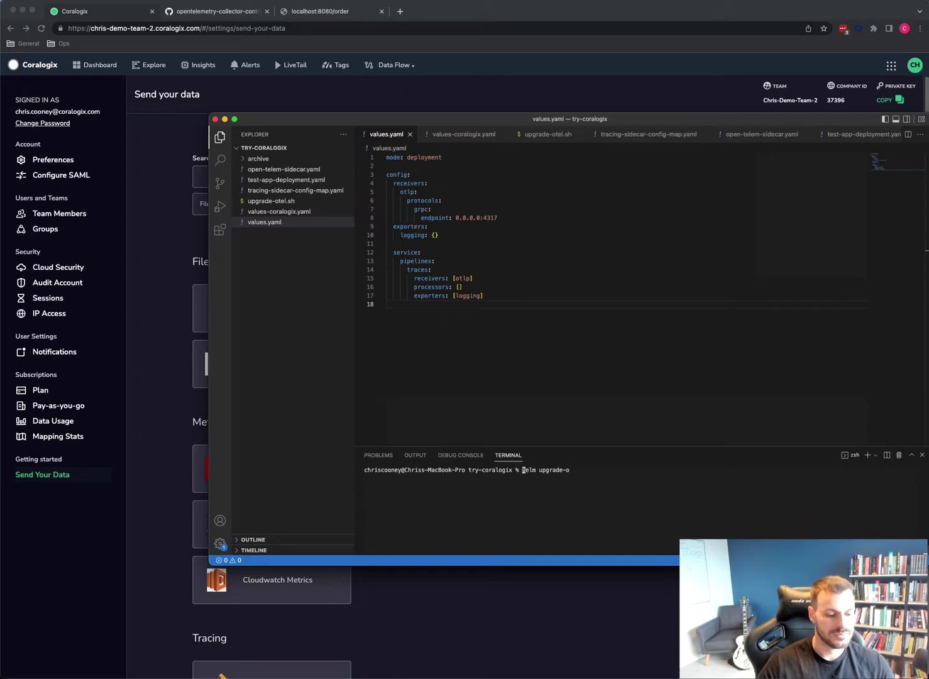
{"action": "key", "text": "ctrl+c"}
{"action": "key", "text": "Return"}
{"action": "key", "text": "Return"}
- Point upgrade-otel.sh at values-coralogix.yaml and save the script
{"action": "left_click", "coordinate": [277, 201]}
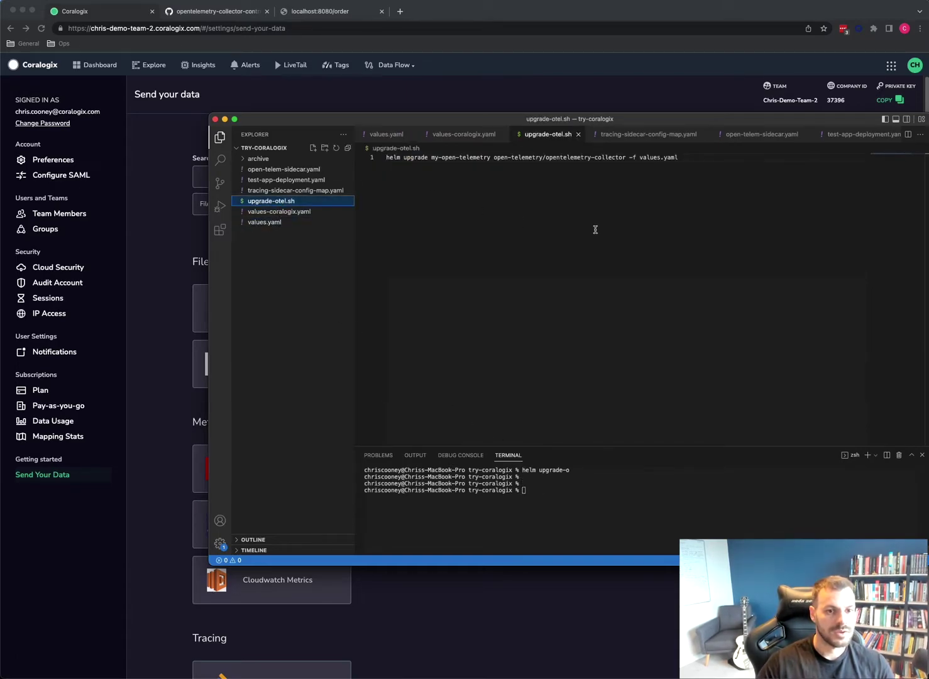
{"action": "left_click", "coordinate": [662, 157]}
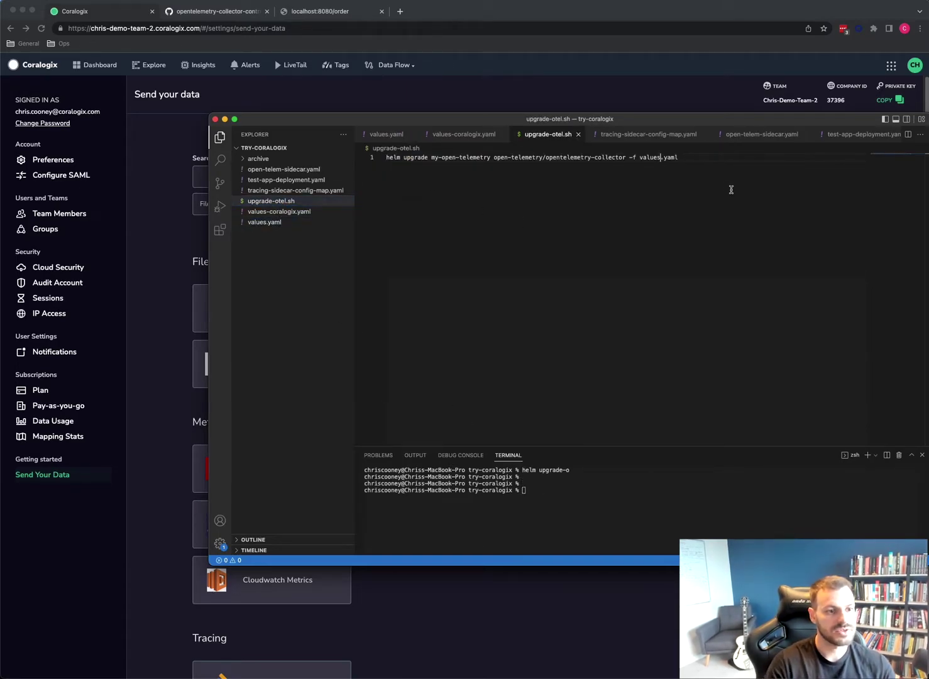
{"action": "type", "text": "-coral"}
{"action": "type", "text": "ogix"}
{"action": "key", "text": "ctrl+s"}
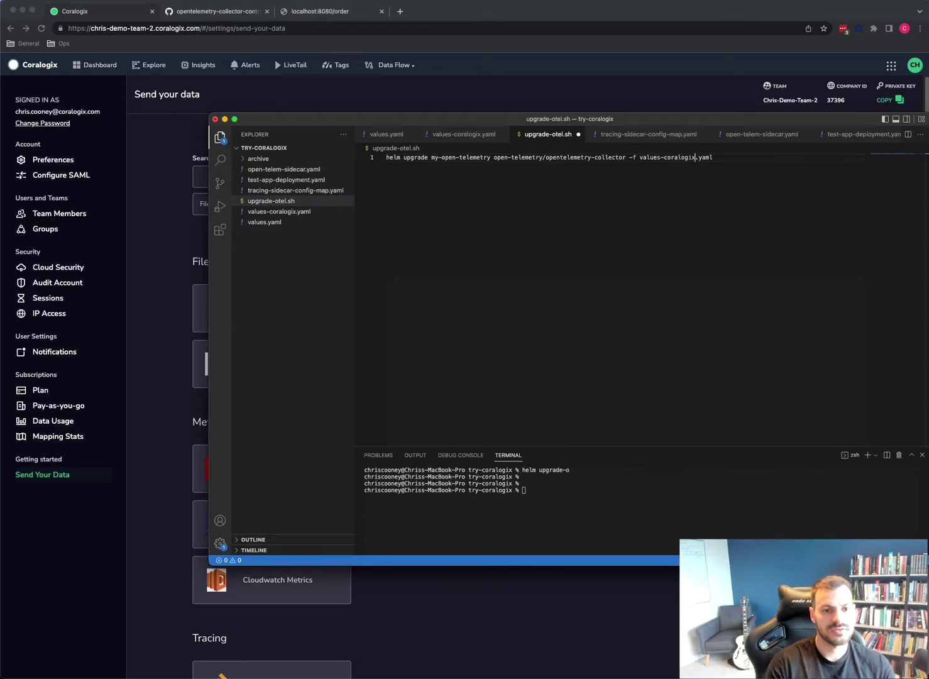
- Run ./upgrade-otel.sh in the terminal to upgrade the my-open-telemetry release
{"action": "left_click", "coordinate": [569, 508]}
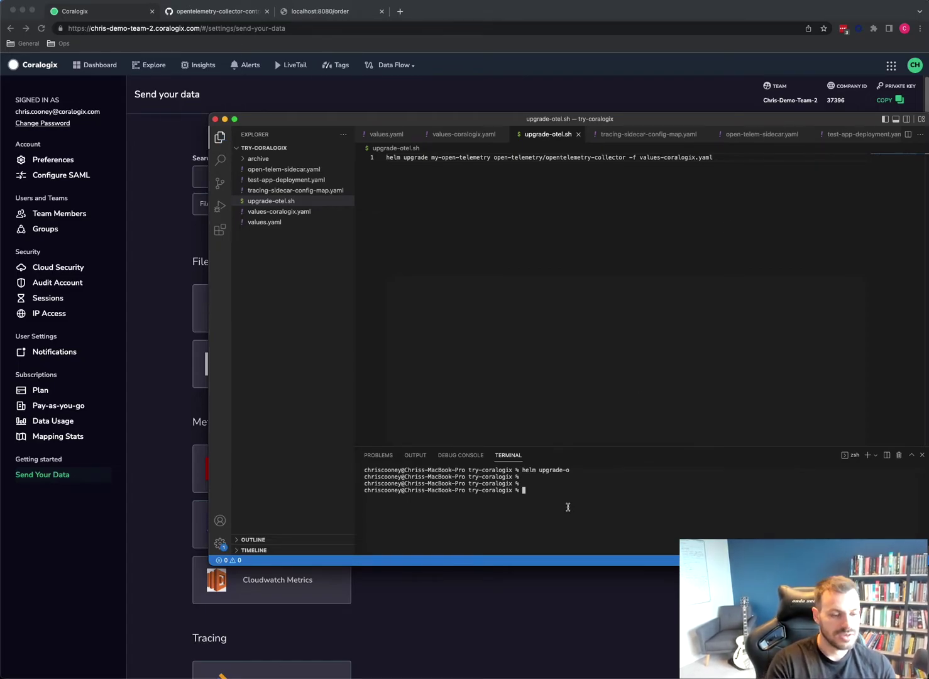
{"action": "type", "text": "."}
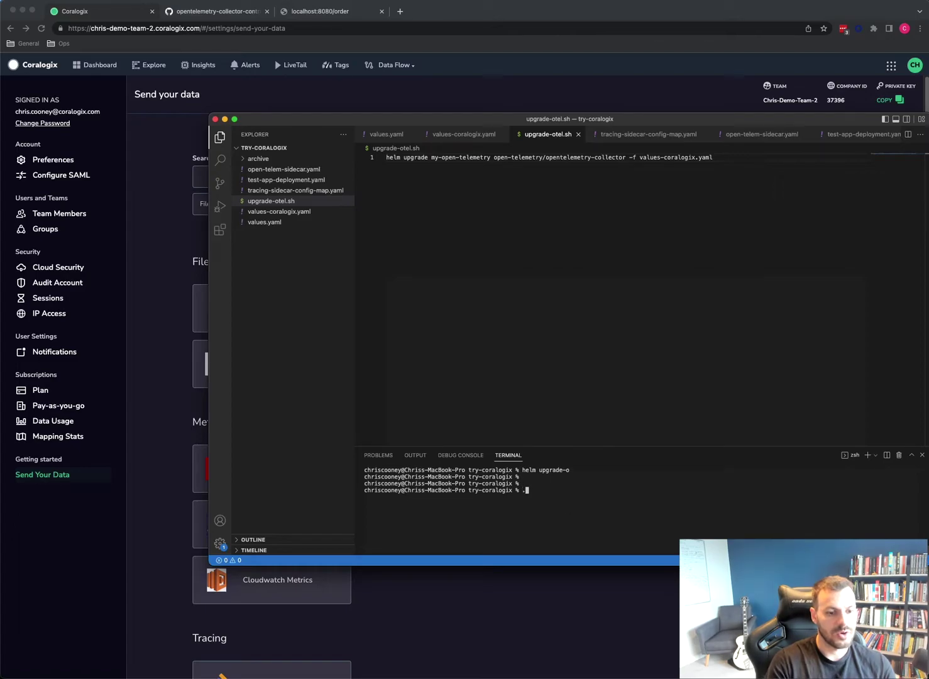
{"action": "type", "text": "/up"}
{"action": "key", "text": "Tab"}
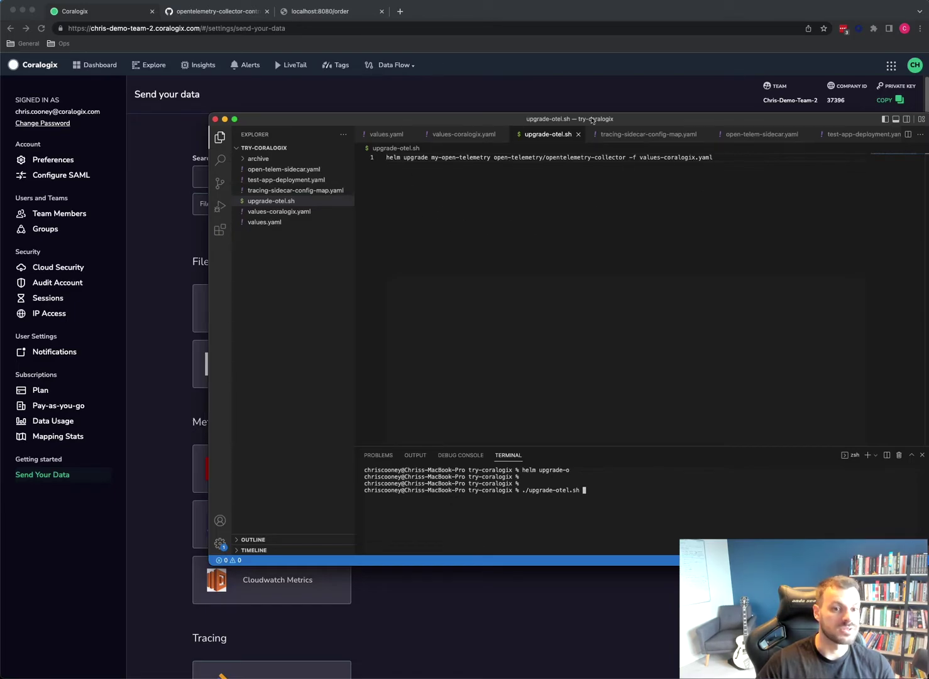
{"action": "left_click", "coordinate": [286, 202]}
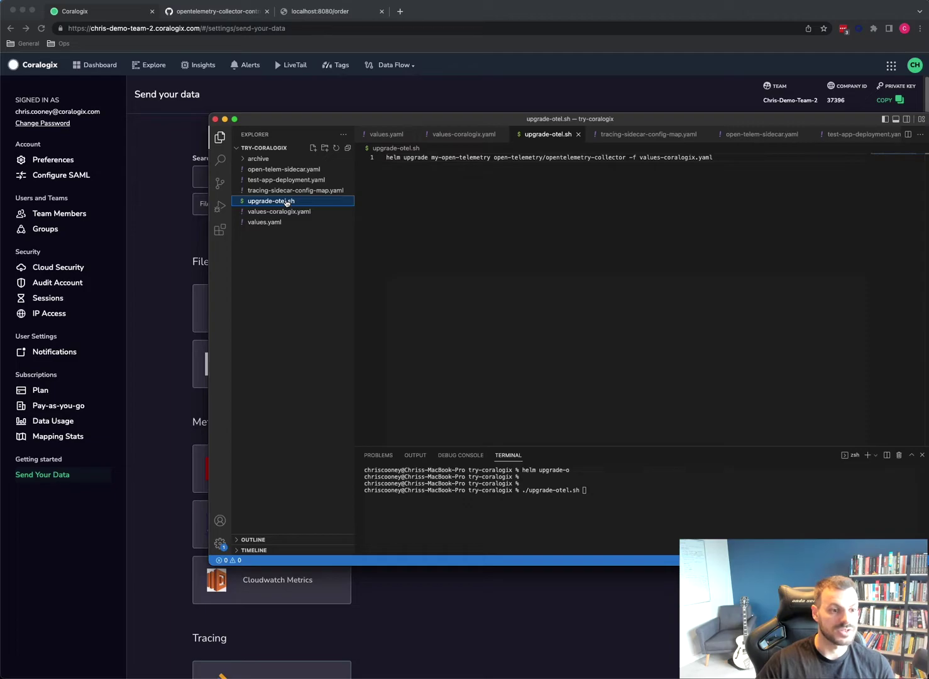
{"action": "left_click", "coordinate": [635, 511]}
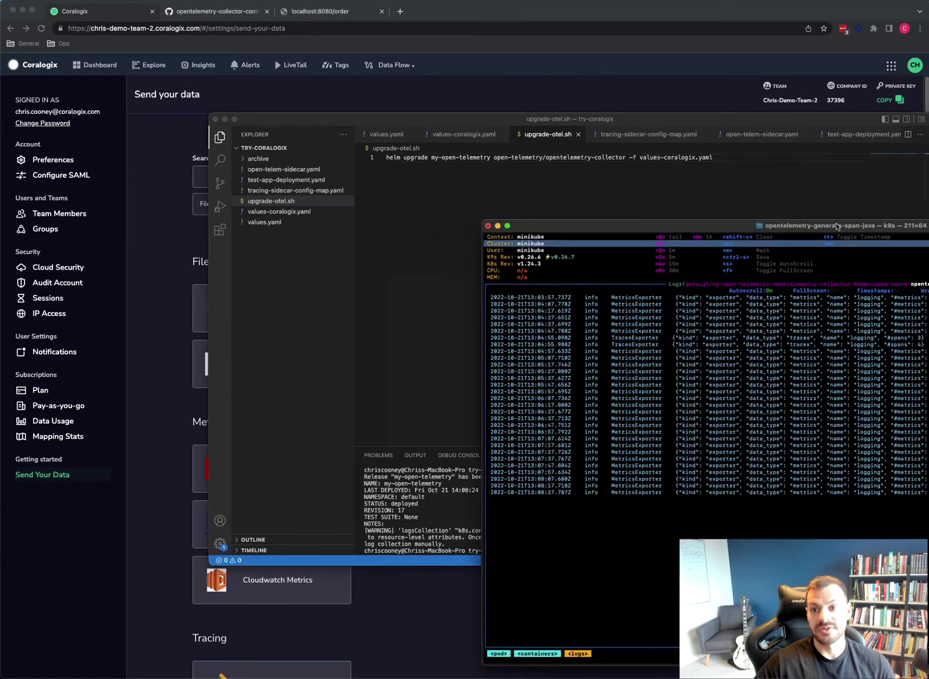
- Return to the k9s pods list and select the new collector pod
{"action": "key", "text": "Escape"}
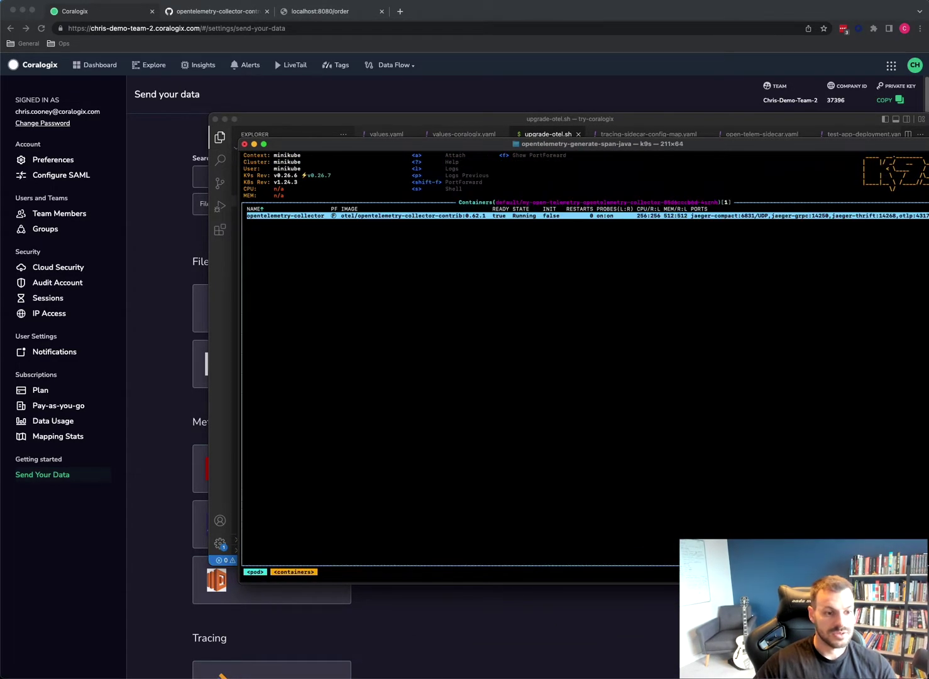
{"action": "key", "text": "Down"}
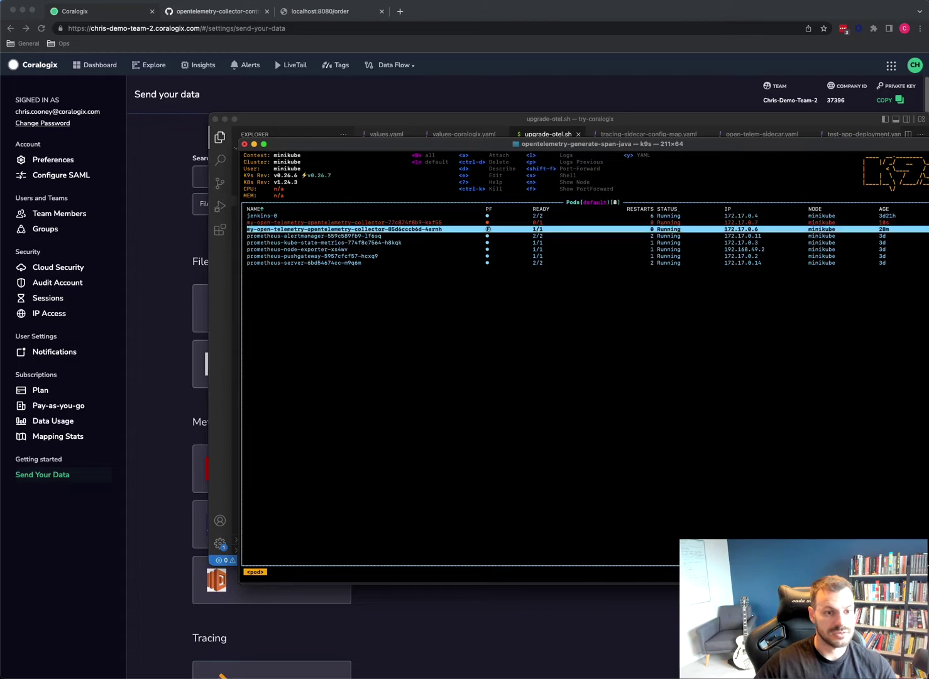
{"action": "key", "text": "Up"}
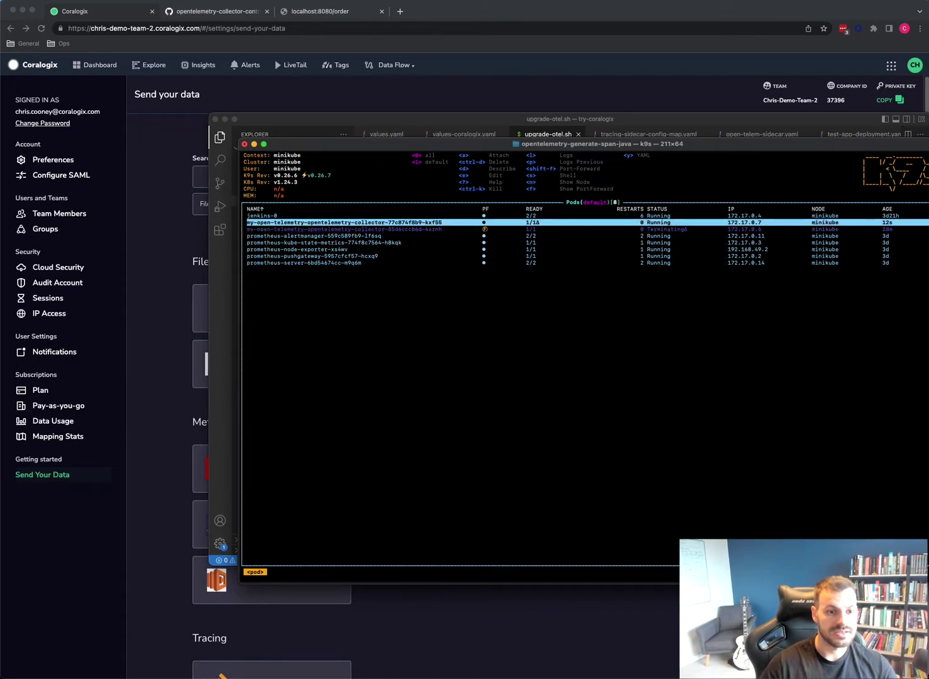
{"action": "key", "text": "Down"}
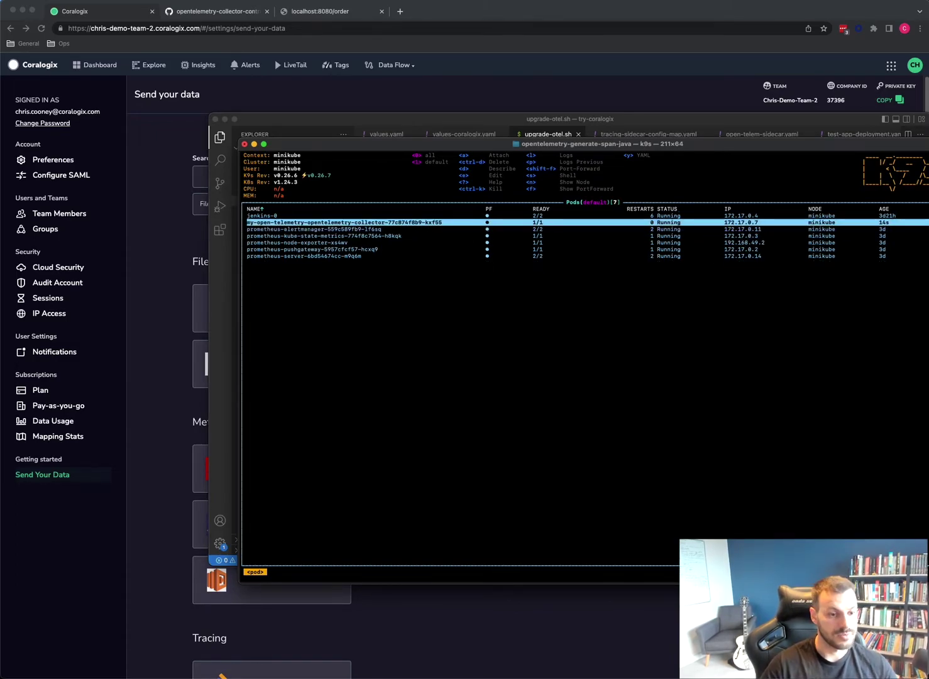
- Port-forward local 4317 to the collector pod, then hide k9s and the editor
{"action": "key", "text": "shift+f"}
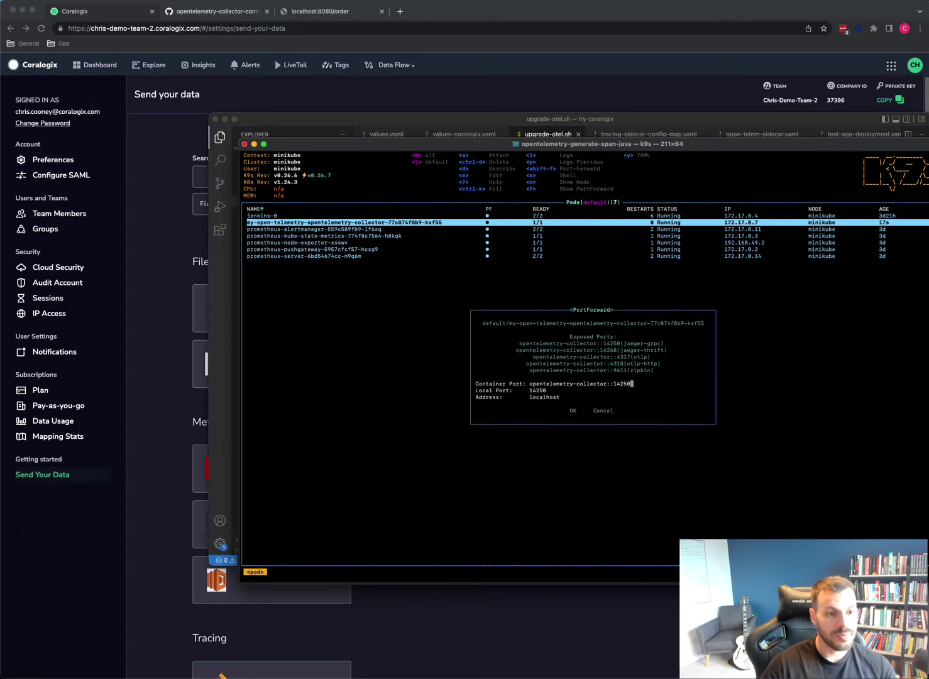
{"action": "key", "text": "BackSpace"}
{"action": "key", "text": "BackSpace"}
{"action": "key", "text": "BackSpace"}
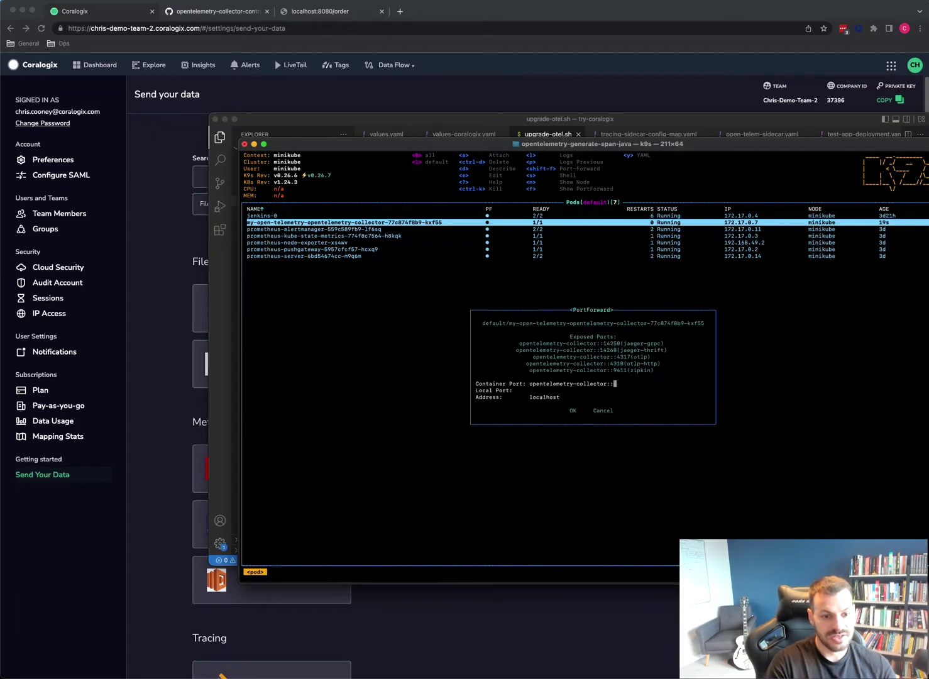
{"action": "key", "text": "BackSpace"}
{"action": "type", "text": "431"}
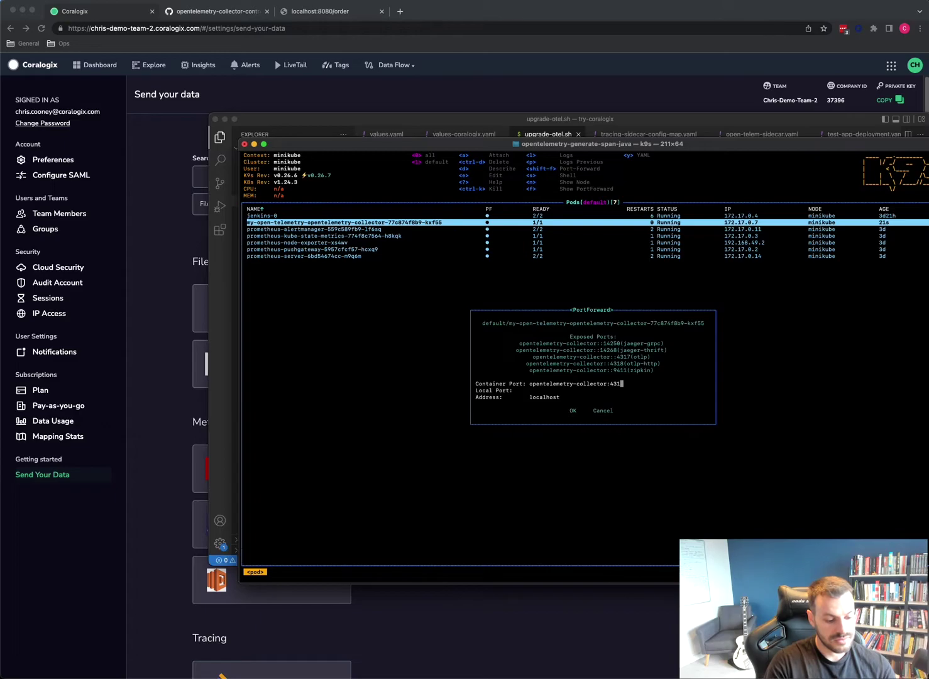
{"action": "key", "text": "BackSpace"}
{"action": "key", "text": "BackSpace"}
{"action": "key", "text": "BackSpace"}
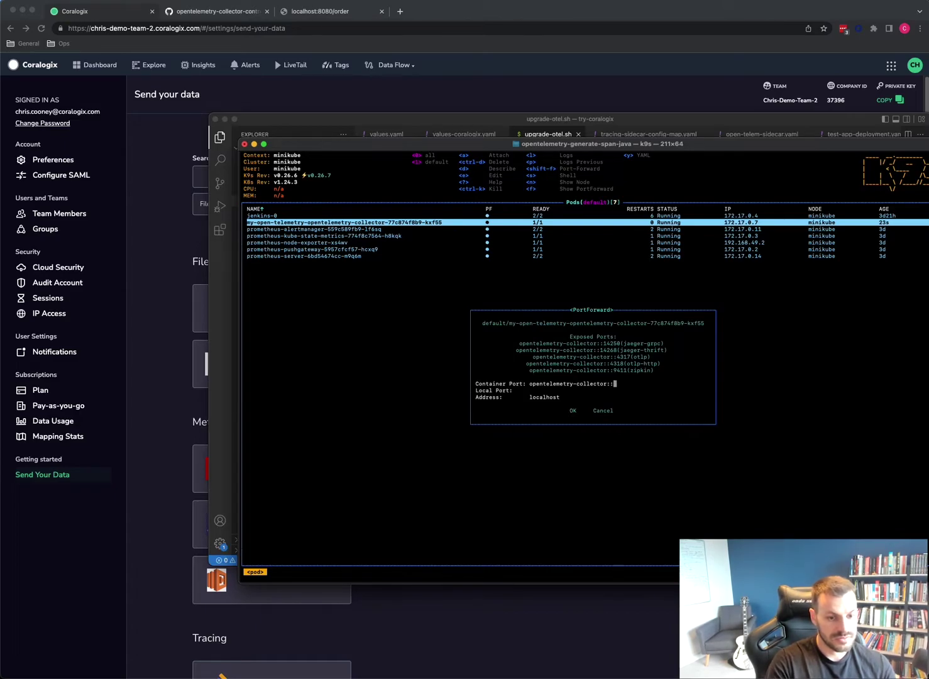
{"action": "type", "text": "4317"}
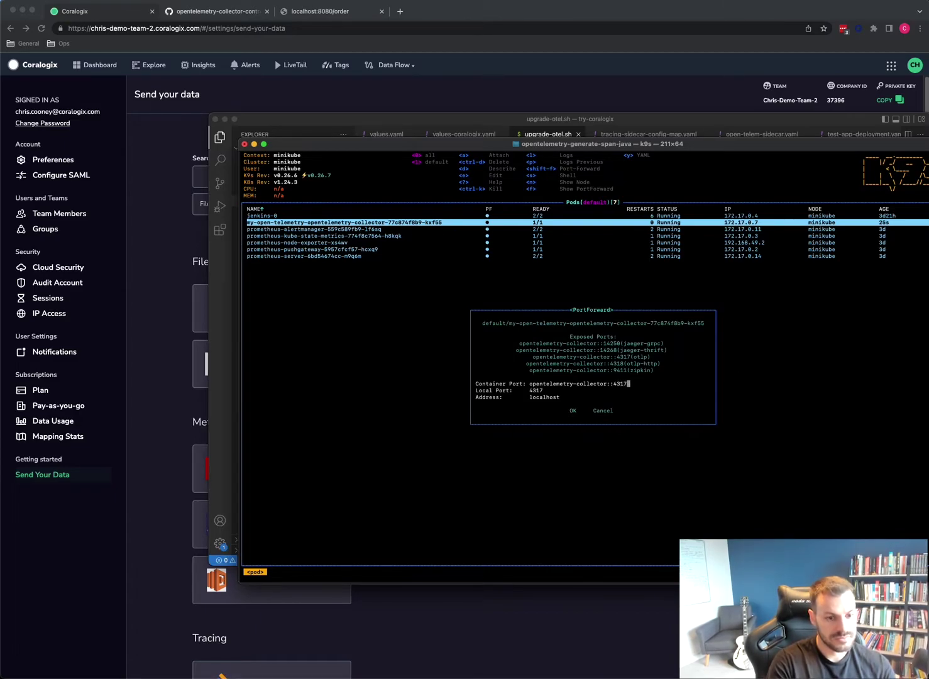
{"action": "key", "text": "Return"}
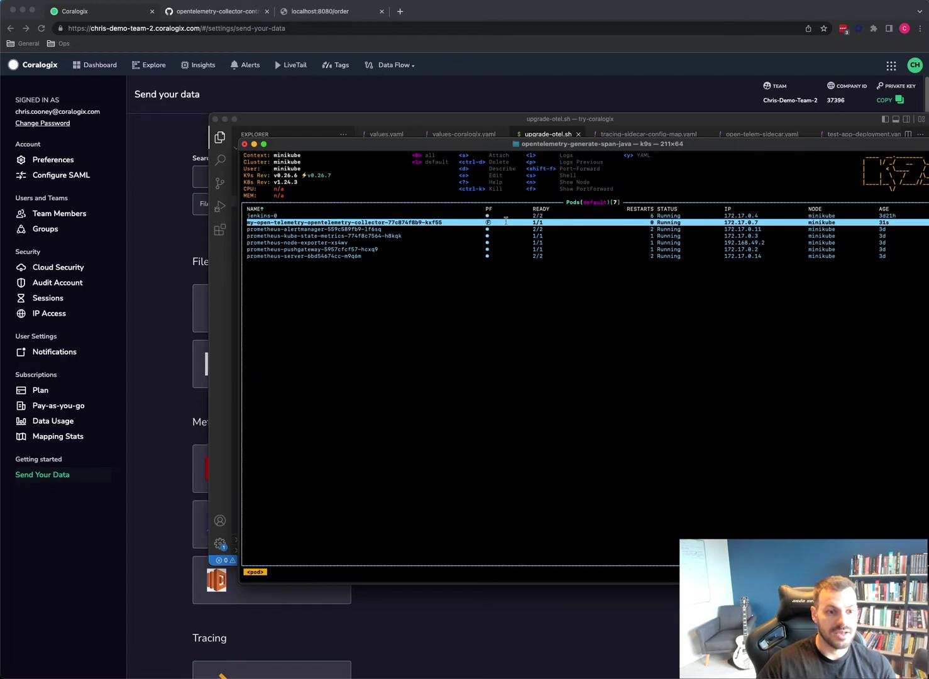
{"action": "key", "text": "super+Tab"}
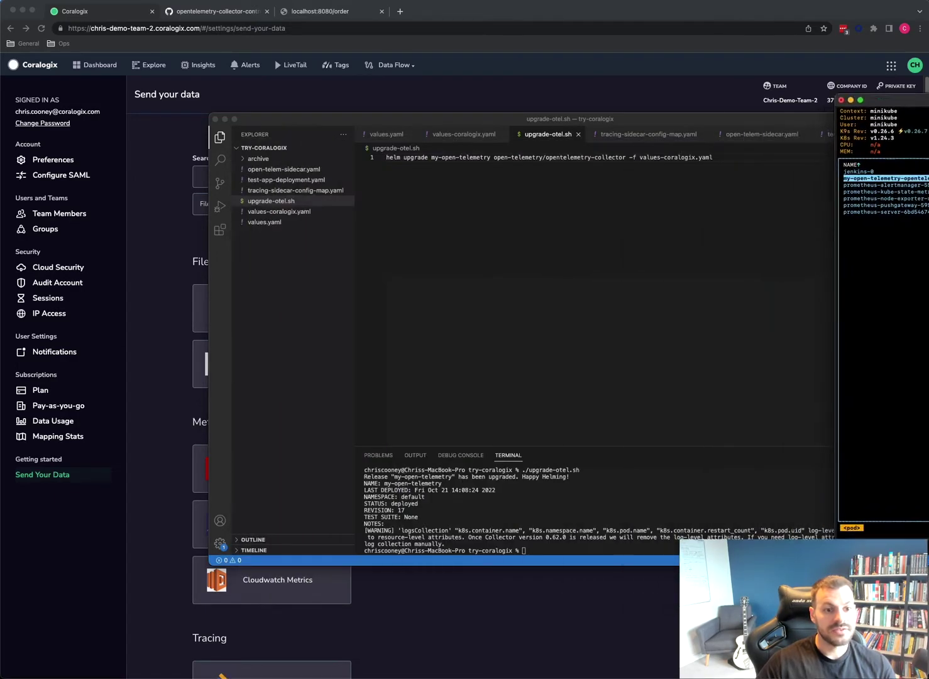
{"action": "key", "text": "super+m"}
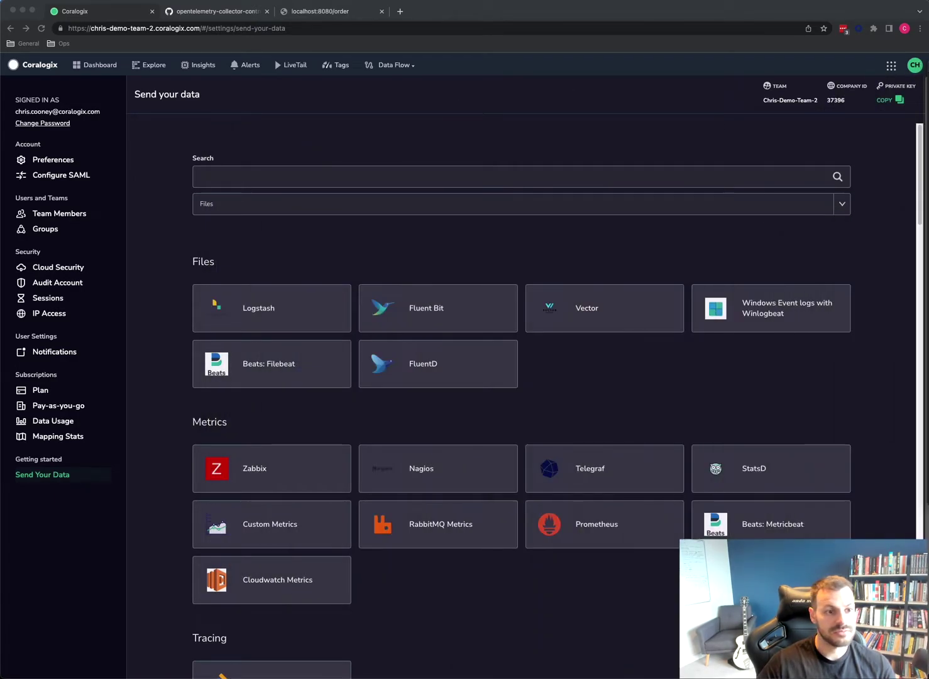
- Reload the order page and point out the latest TracesExporter lines in the collector logs
{"action": "left_click", "coordinate": [314, 10]}
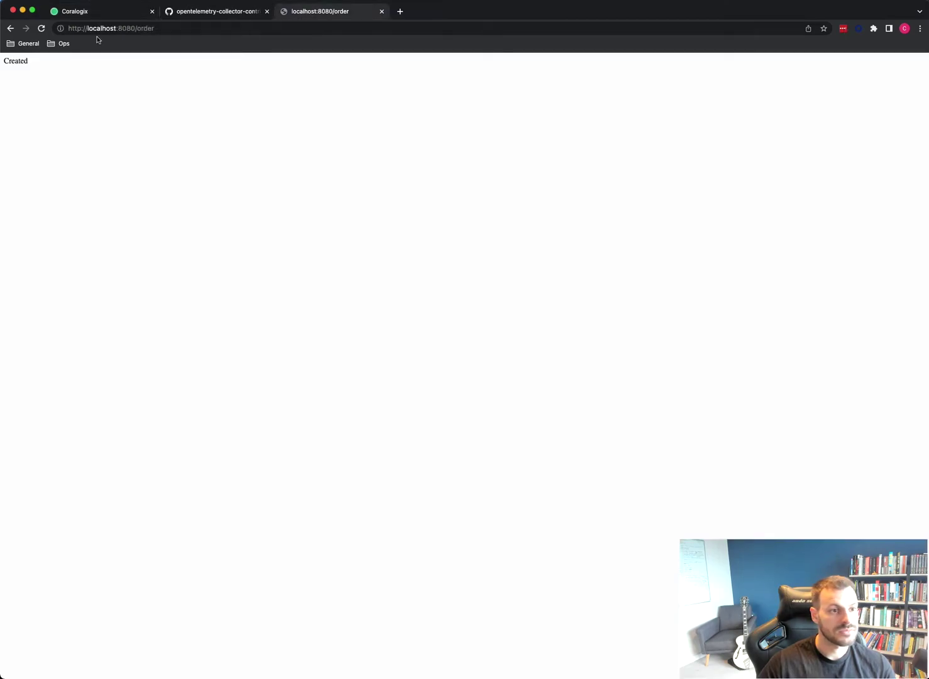
{"action": "left_click", "coordinate": [42, 28]}
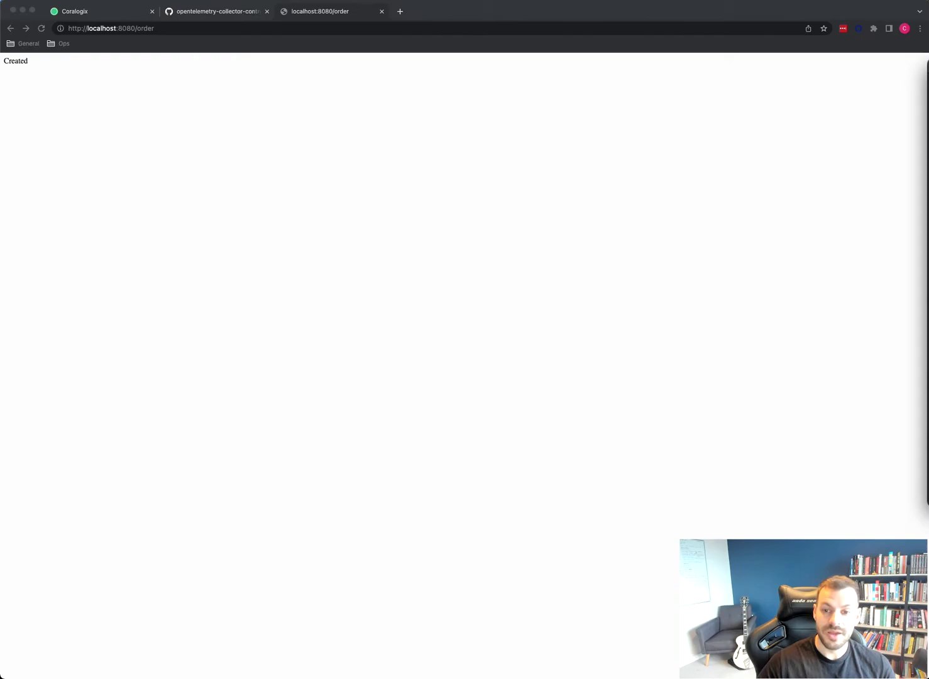
{"action": "key", "text": "super+Tab"}
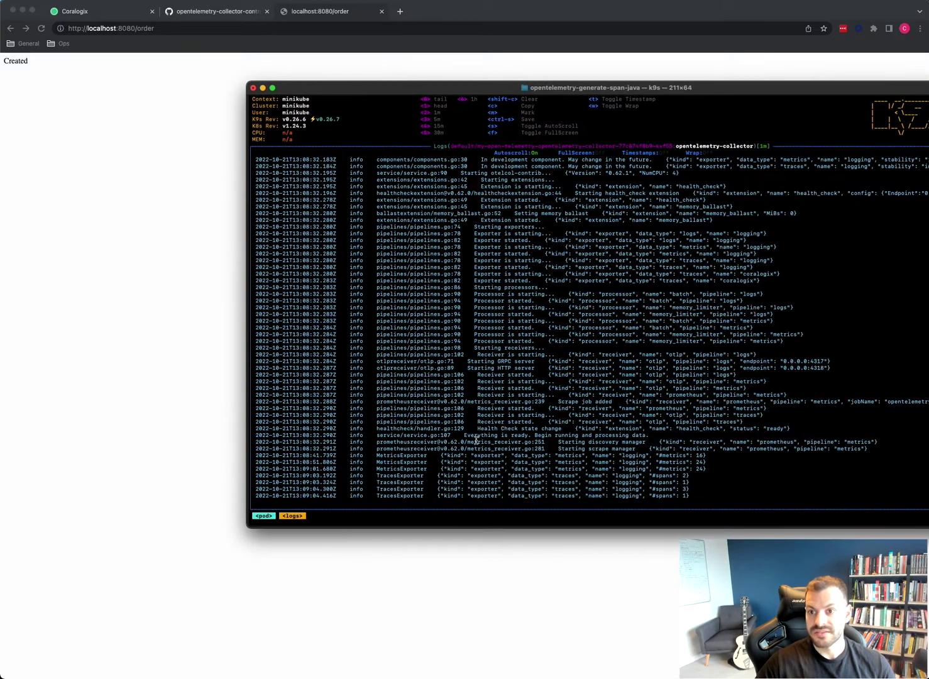
{"action": "mouse_move", "coordinate": [368, 476]}
{"action": "left_mouse_down"}
{"action": "mouse_move", "coordinate": [612, 495]}
{"action": "mouse_move", "coordinate": [736, 475]}
{"action": "mouse_move", "coordinate": [407, 457]}
{"action": "left_mouse_up"}
{"action": "left_click", "coordinate": [407, 457]}
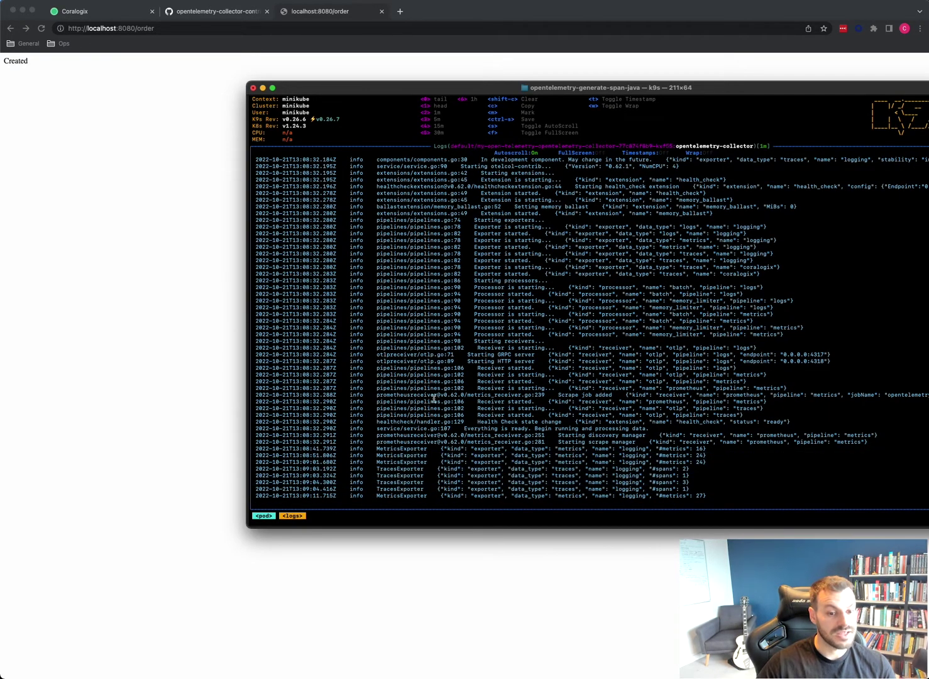
- Hide the logs and show the Coralogix dashboard reporting the new traces
{"action": "key", "text": "ctrl+grave"}
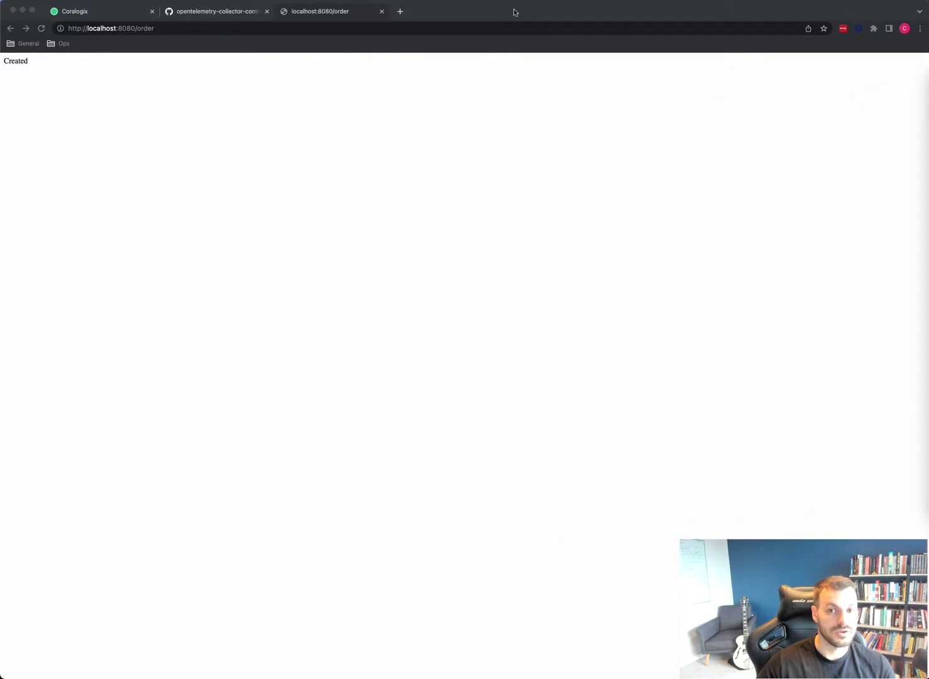
{"action": "left_click", "coordinate": [104, 12]}
{"action": "left_click", "coordinate": [98, 66]}
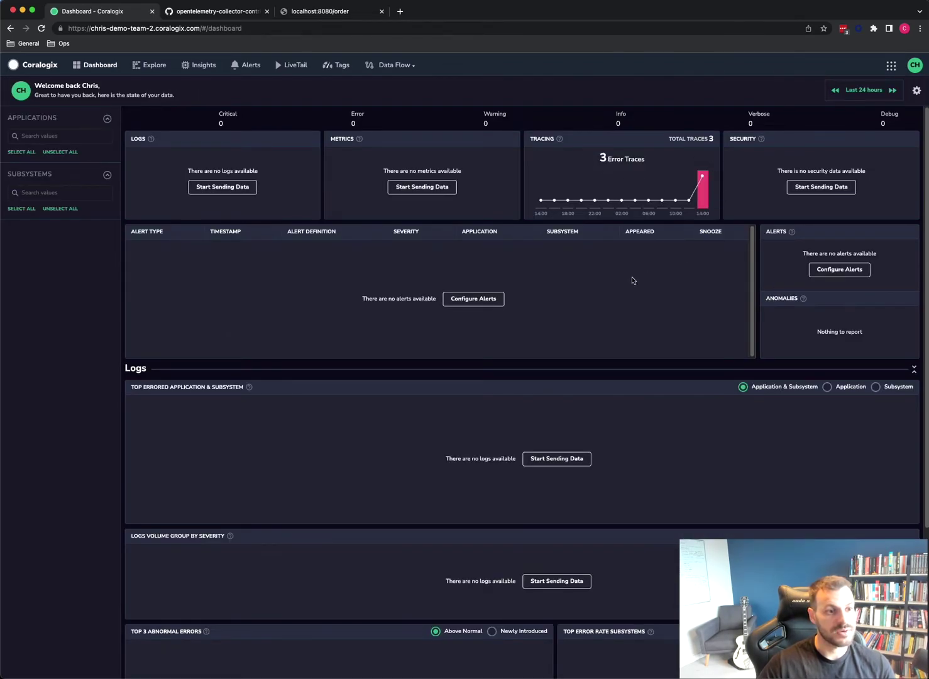
- From Explore's Tracing results, bring up the createOrder trace details
{"action": "left_click", "coordinate": [149, 65]}
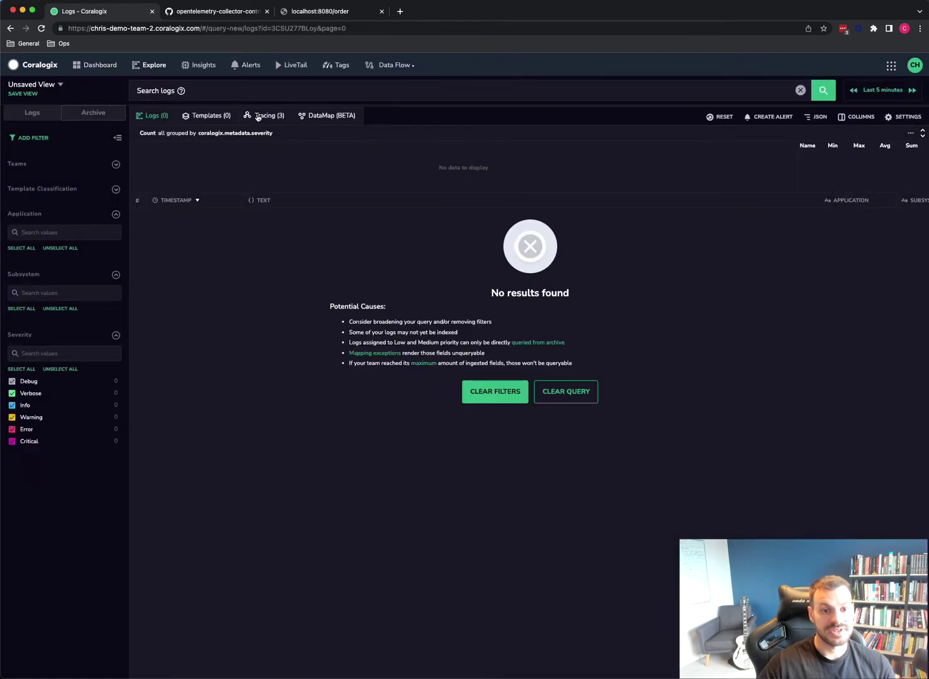
{"action": "left_click", "coordinate": [264, 115]}
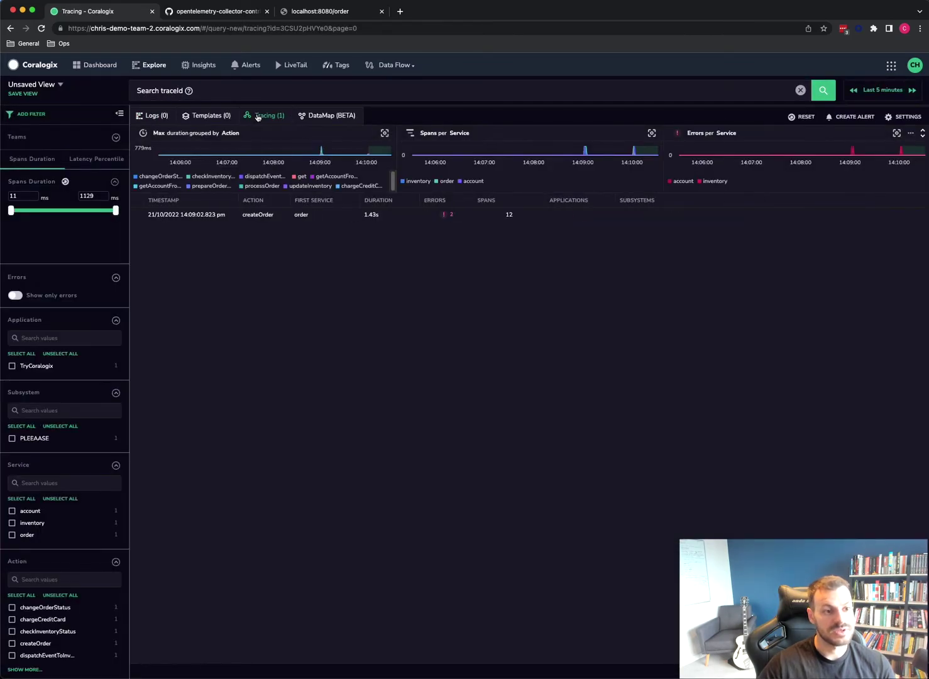
{"action": "left_click", "coordinate": [214, 217]}
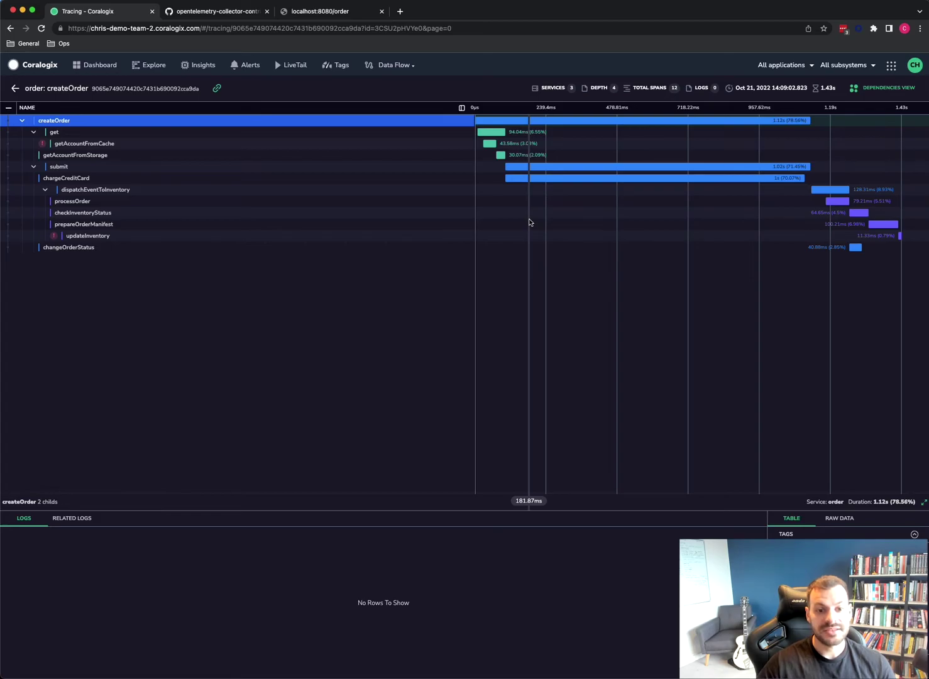
- Switch createOrder to Dependencies view and pan to the dispatchEvent branches
{"action": "left_click", "coordinate": [885, 91]}
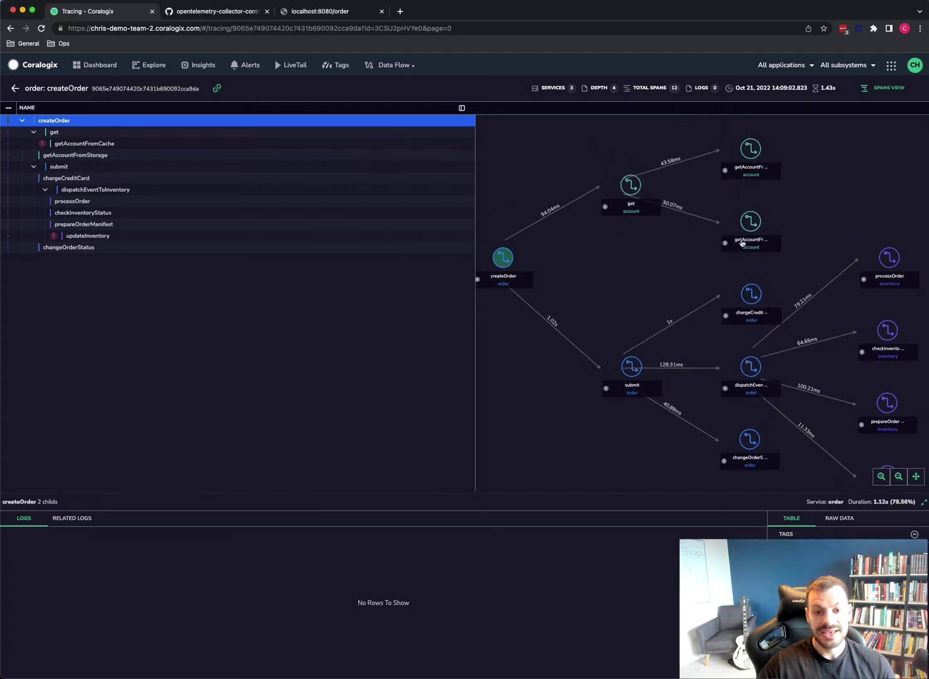
{"action": "left_click_drag", "start_coordinate": [638, 278], "coordinate": [640, 234]}
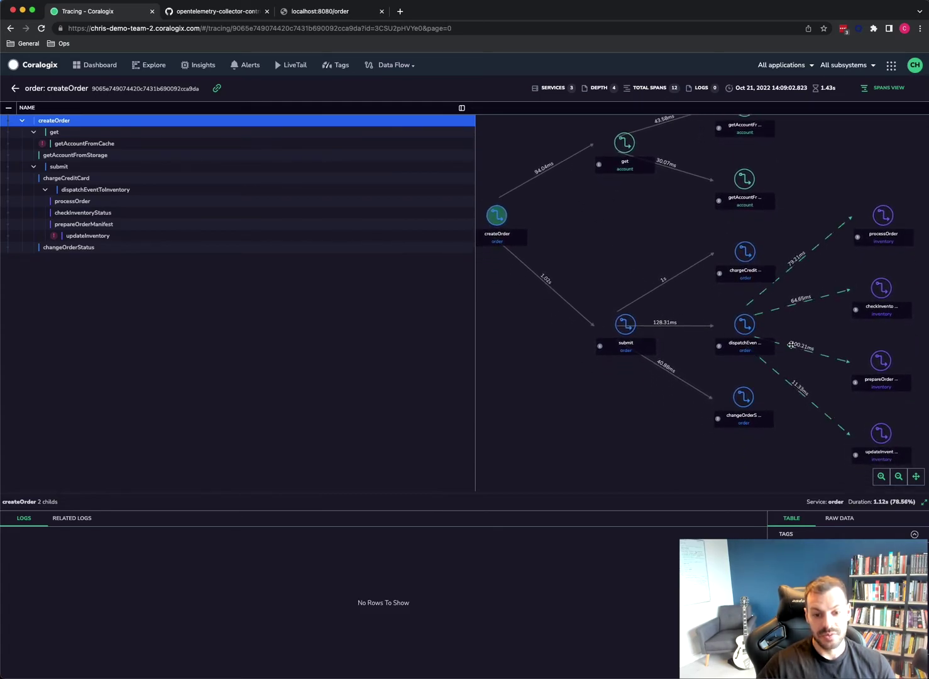
{"action": "scroll", "coordinate": [803, 260], "scroll_direction": "up", "scroll_amount": 3}
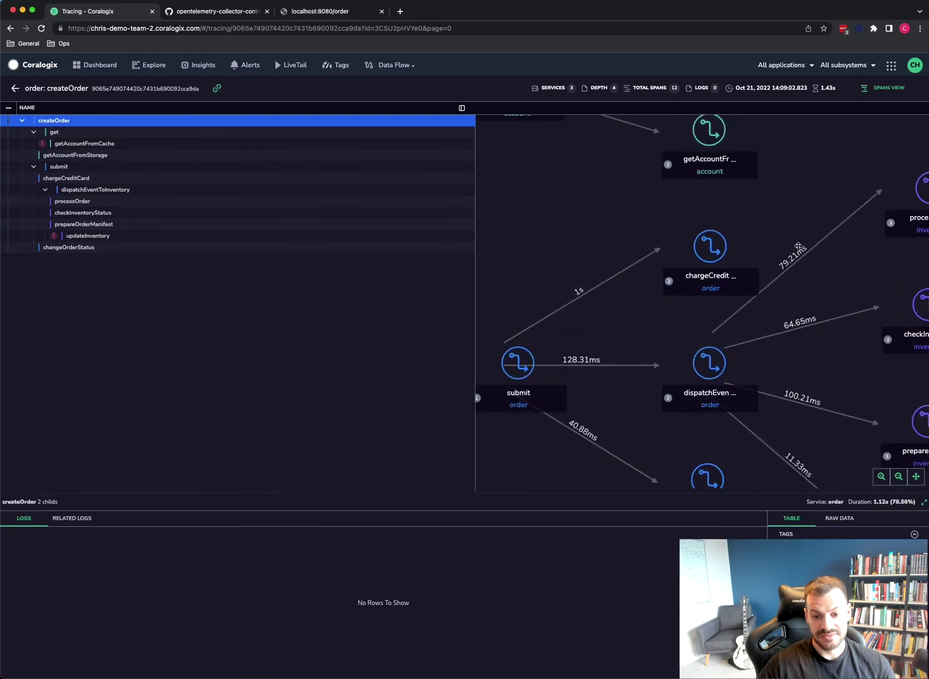
{"action": "scroll", "coordinate": [805, 242], "scroll_direction": "down", "scroll_amount": 3}
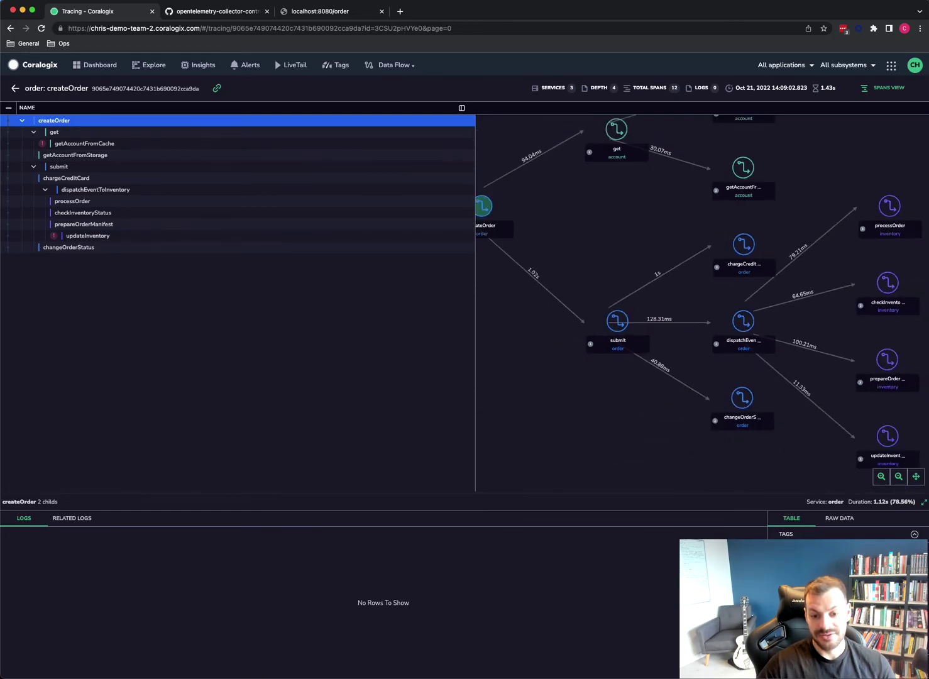